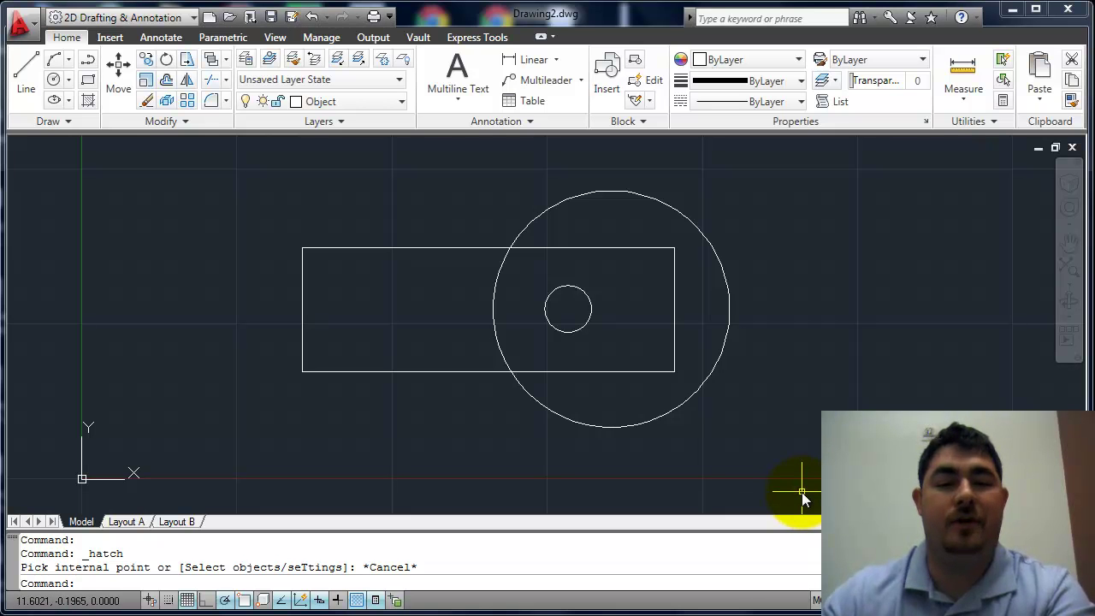
- Hatch the rectangle's area outside the large circle, using the ANSI32 pattern
left_click(87, 102)
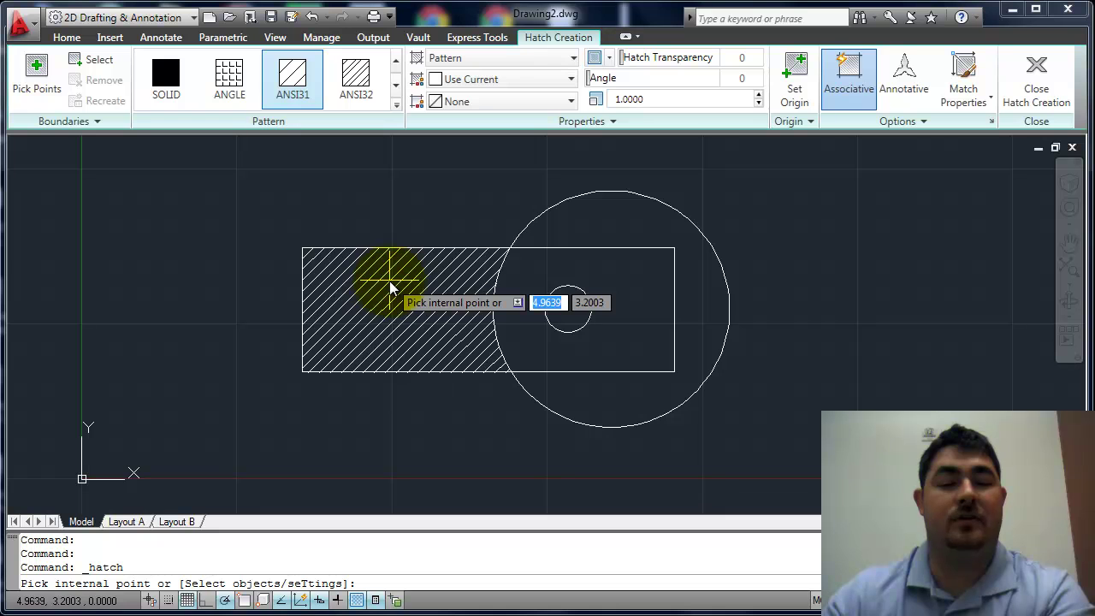
left_click(418, 270)
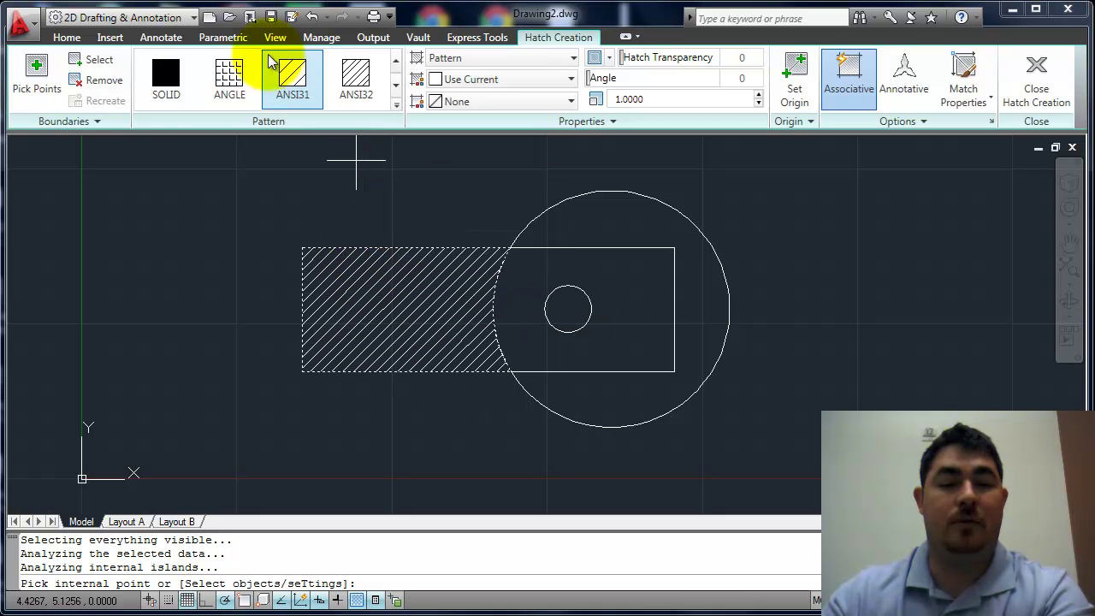
left_click(545, 56)
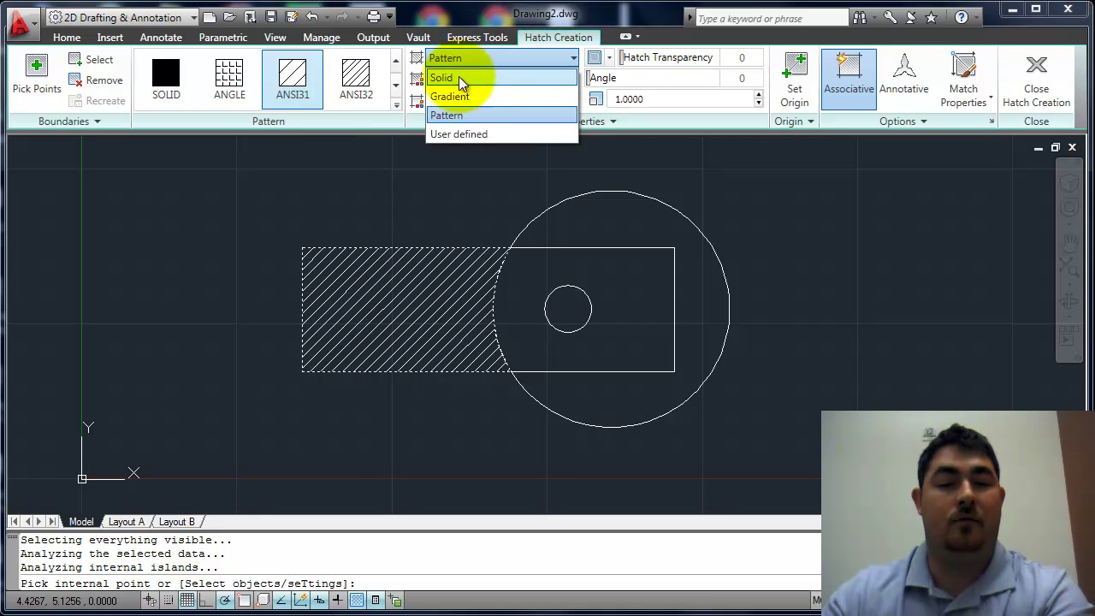
left_click(452, 22)
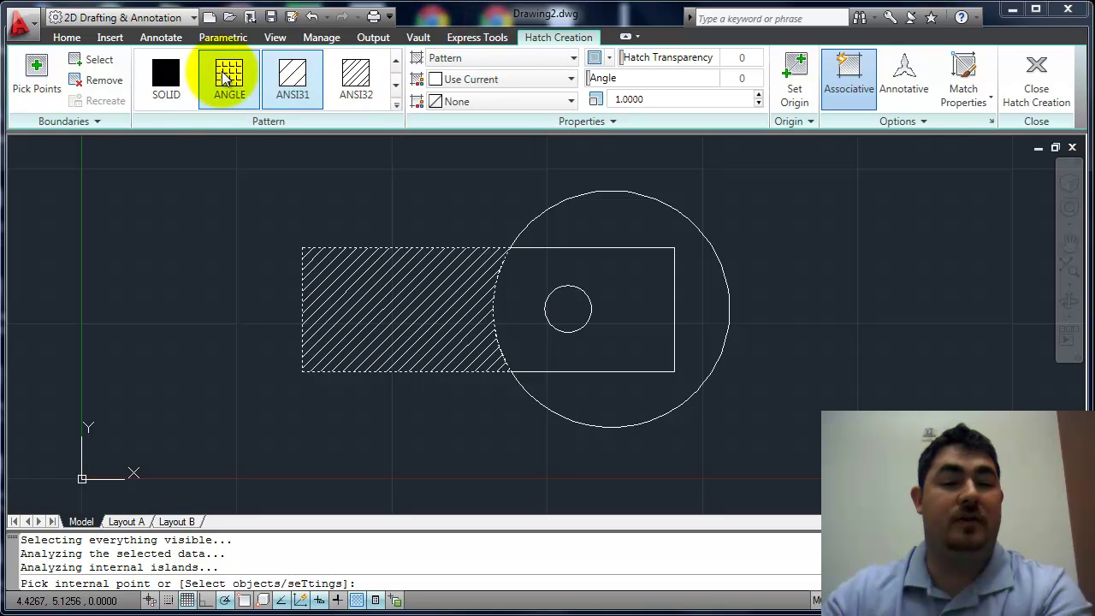
left_click(397, 85)
left_click(396, 86)
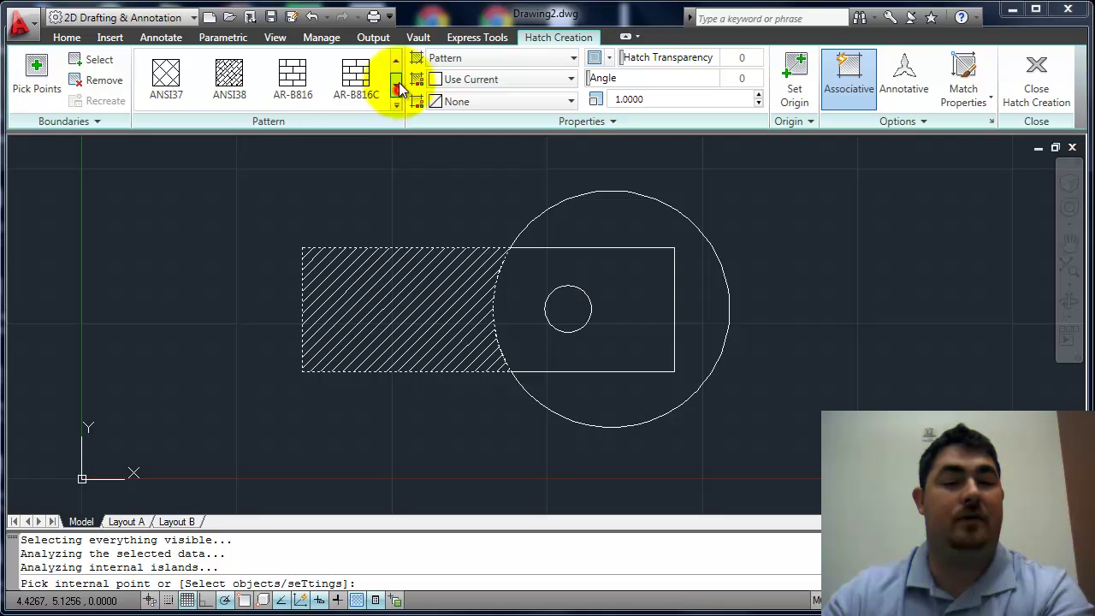
left_click(399, 61)
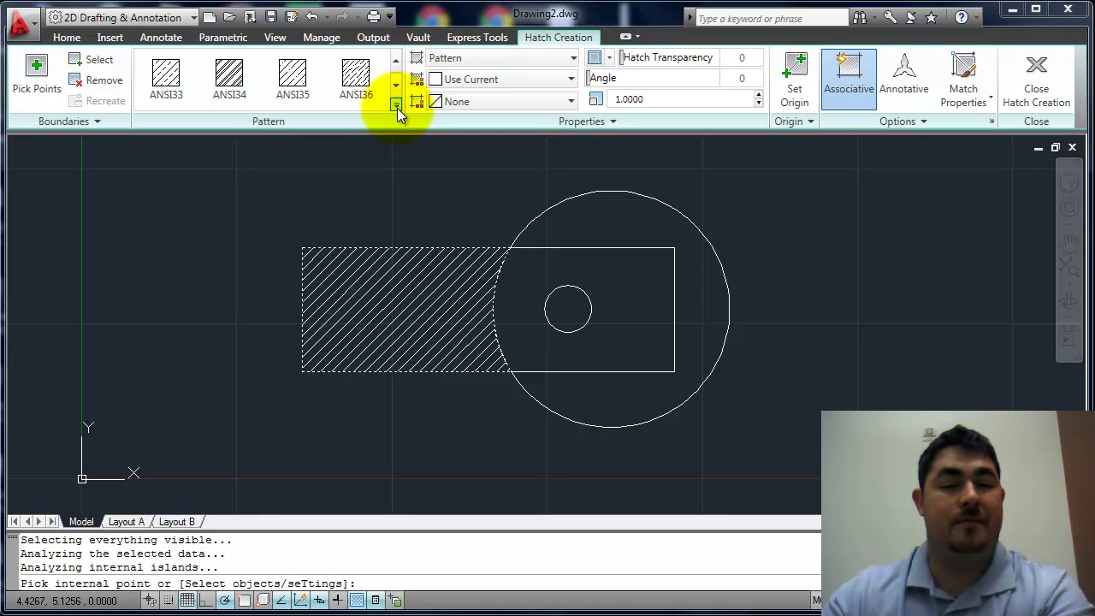
left_click(397, 107)
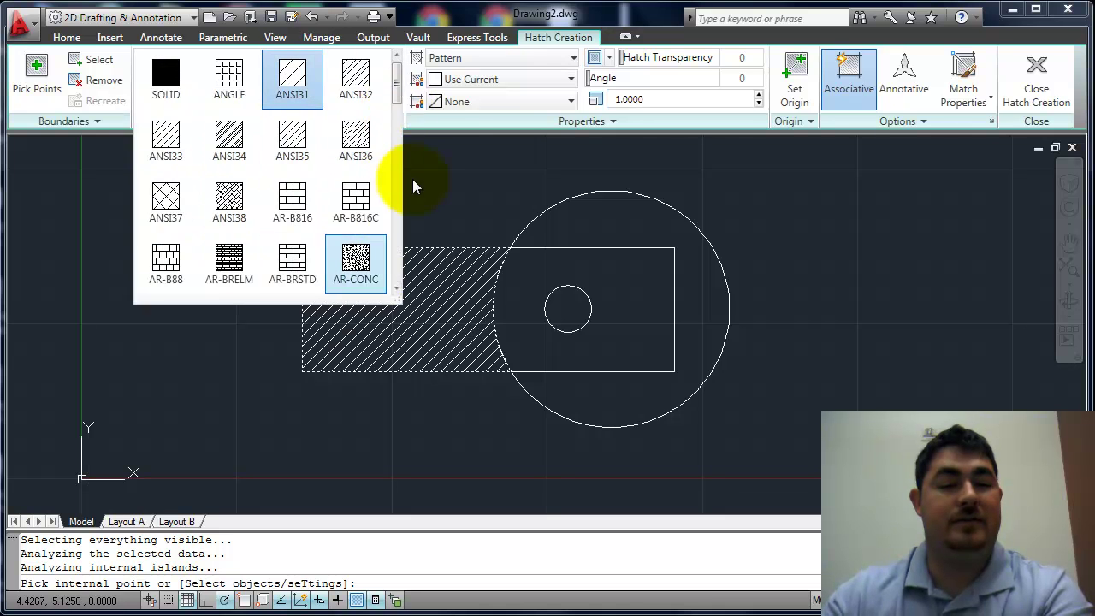
mouse_move(395, 97)
left_mouse_down()
mouse_move(391, 199)
mouse_move(395, 44)
left_mouse_up()
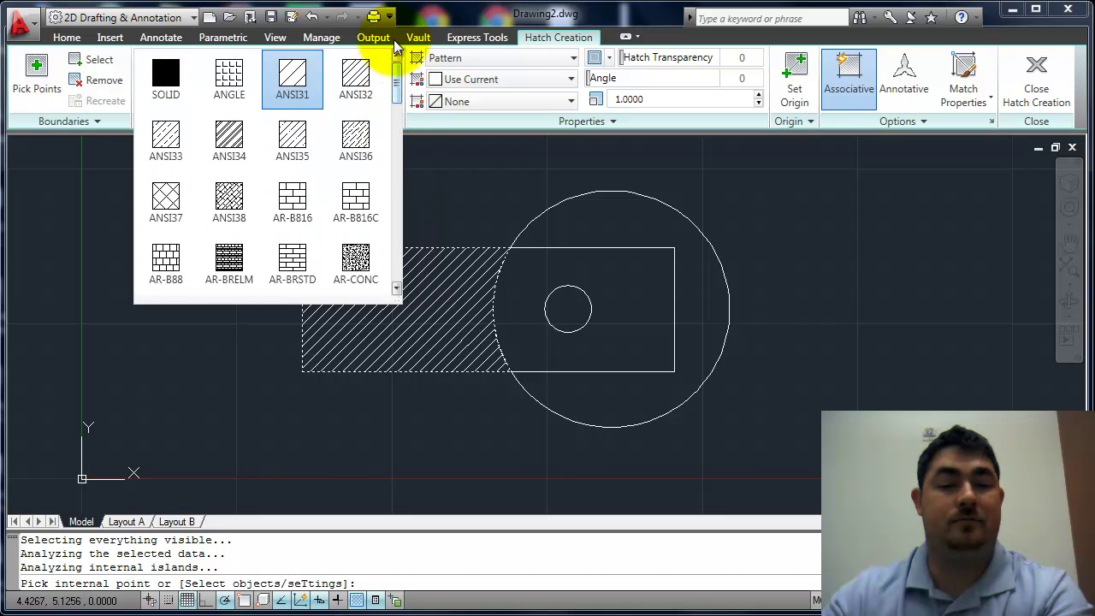
left_click(357, 81)
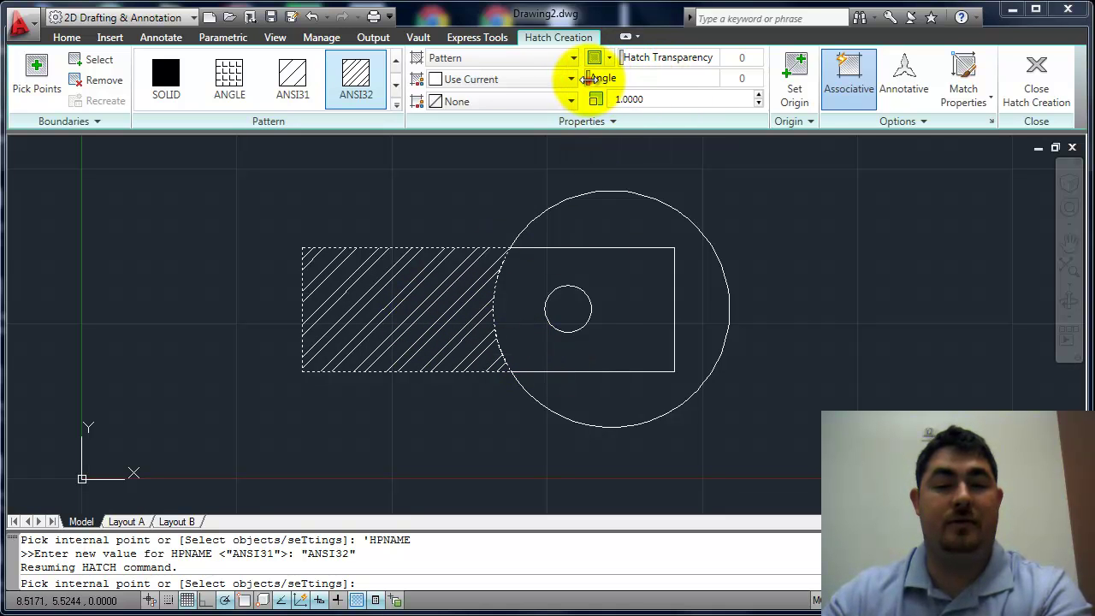
- Set the hatch pattern scale to 0.5 and finish creating the hatch
mouse_move(588, 78)
left_mouse_down()
mouse_move(636, 81)
mouse_move(590, 80)
left_mouse_up()
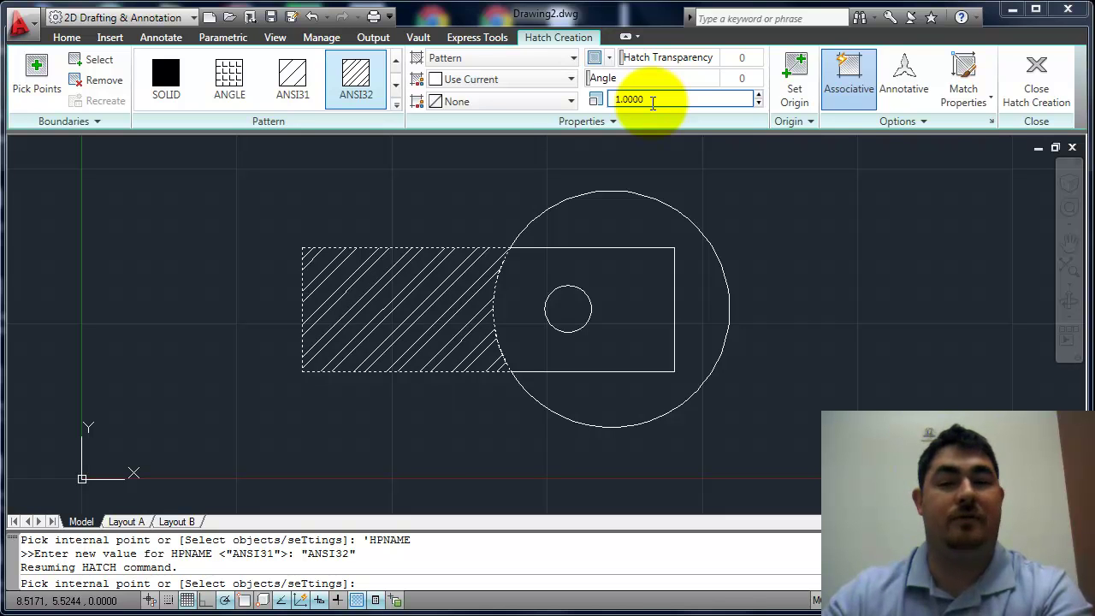
left_click(758, 96)
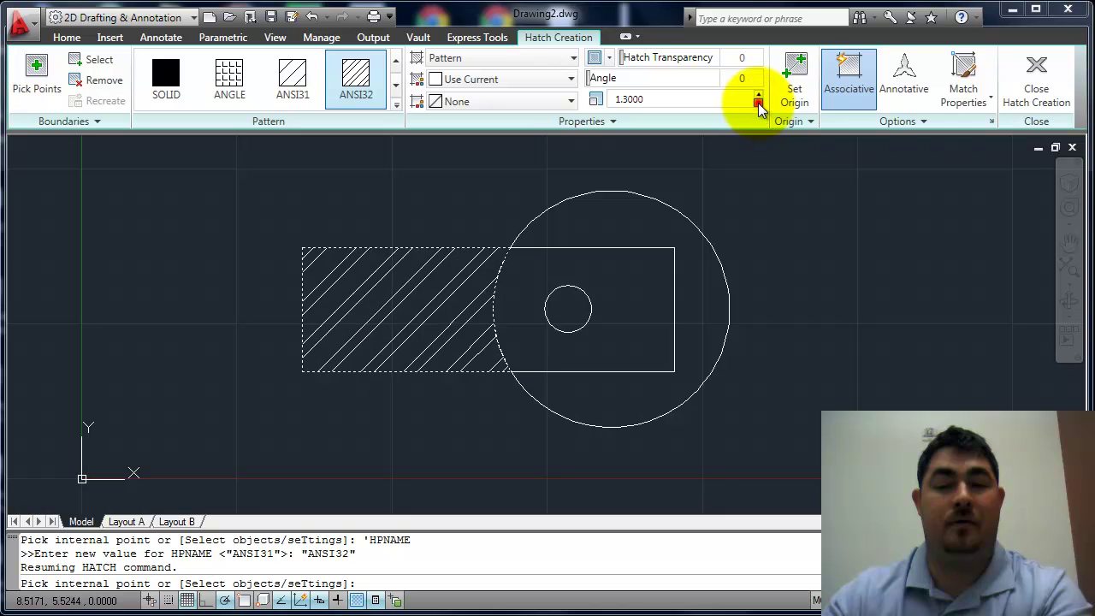
left_click(758, 103)
left_click(666, 100)
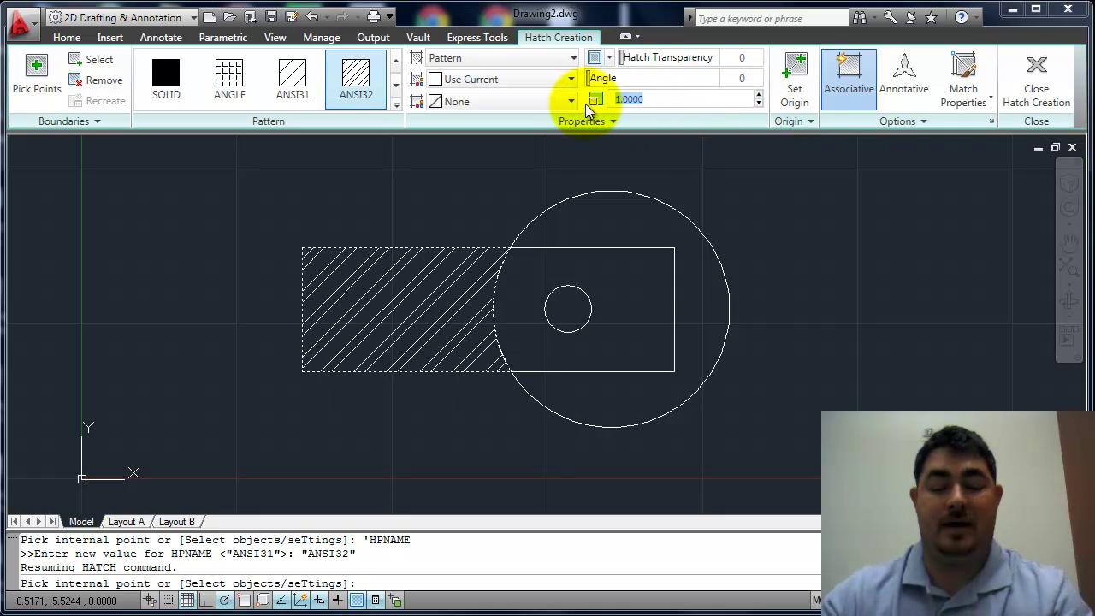
type(".5")
key("Return")
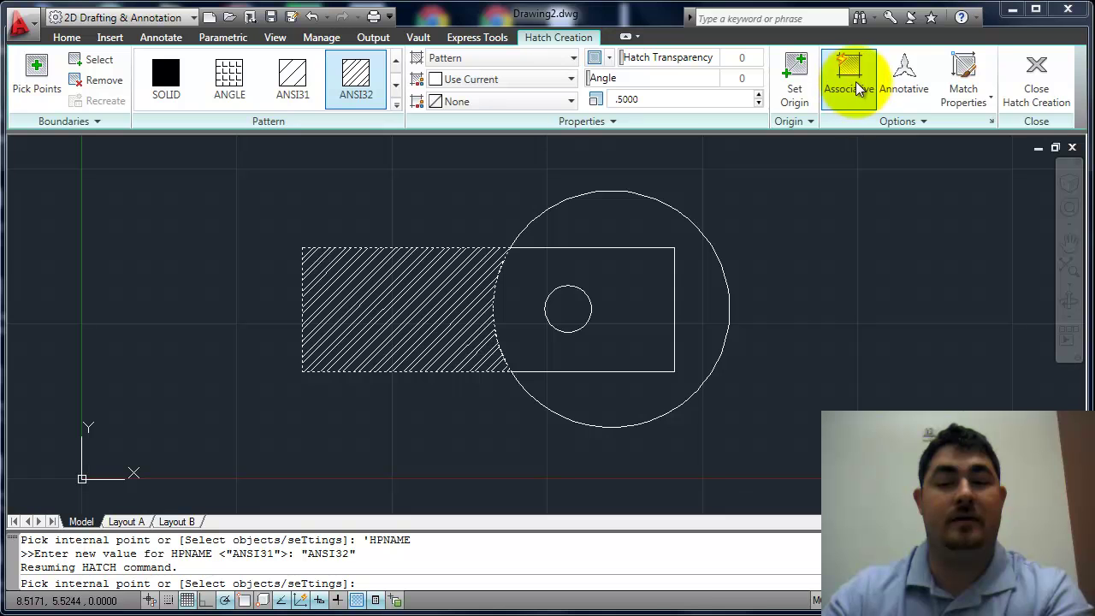
left_click(1042, 83)
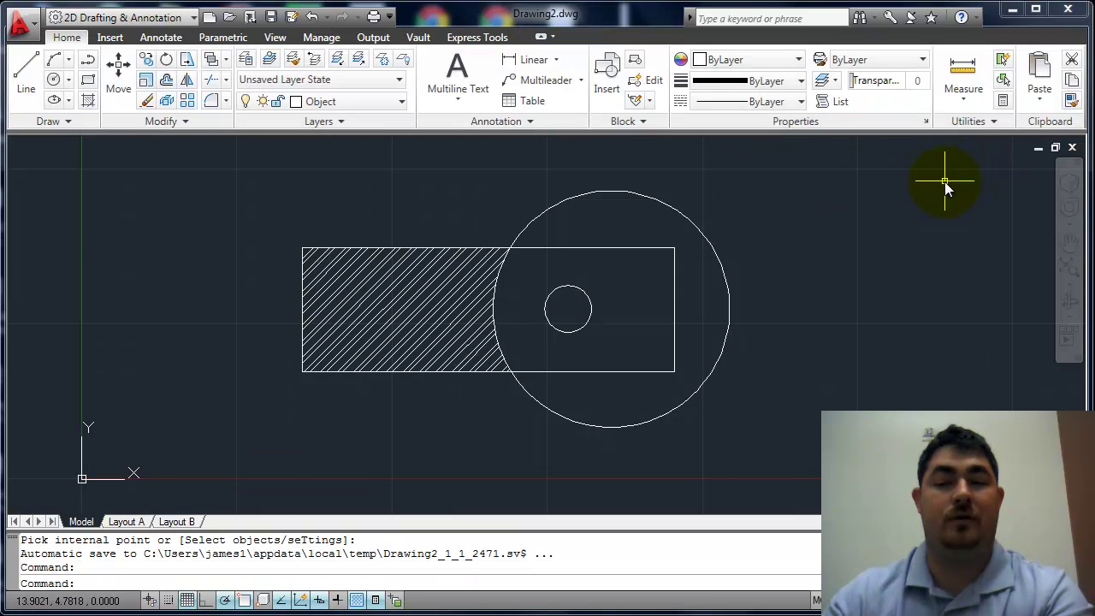
- Resize the large circle repeatedly by its left quadrant grip, ending with that edge slightly farther left inside the rectangle than originally
left_click(549, 208)
left_click(493, 308)
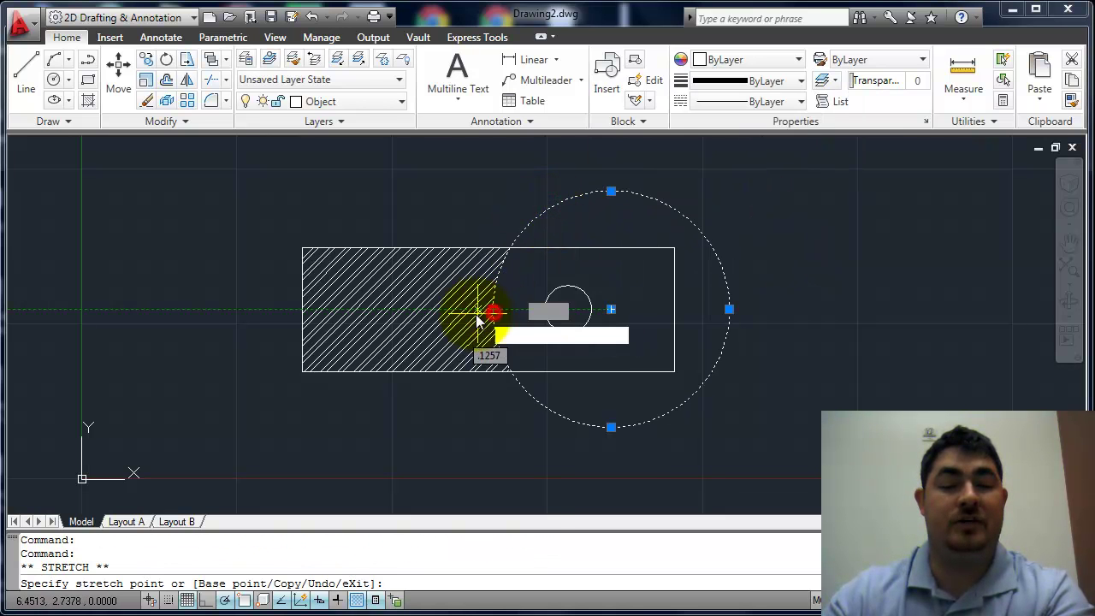
left_click(445, 309)
left_click(446, 309)
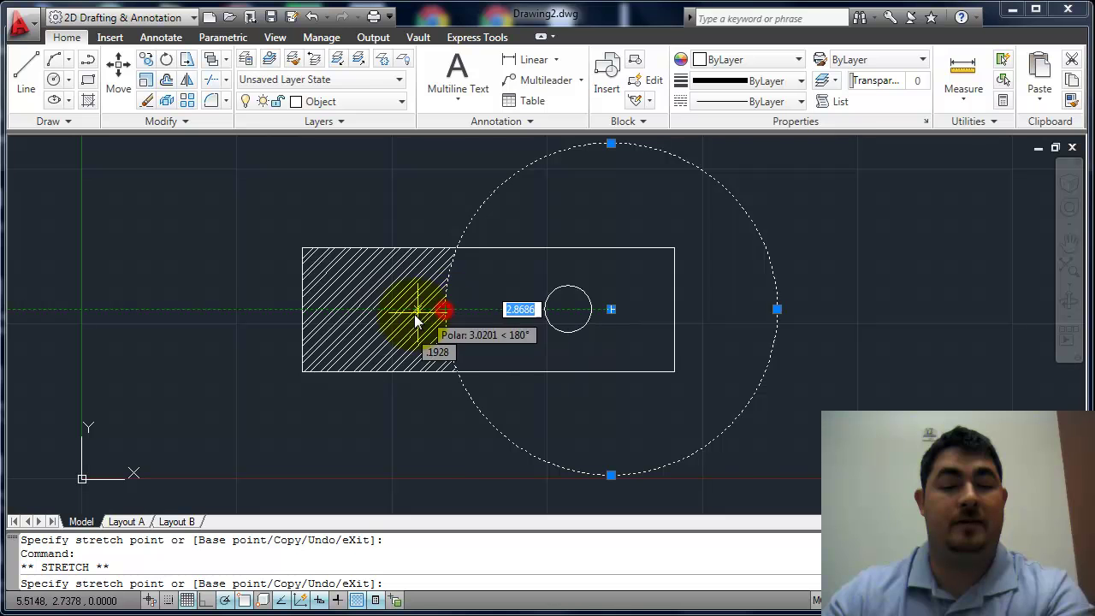
left_click(393, 310)
left_click(393, 310)
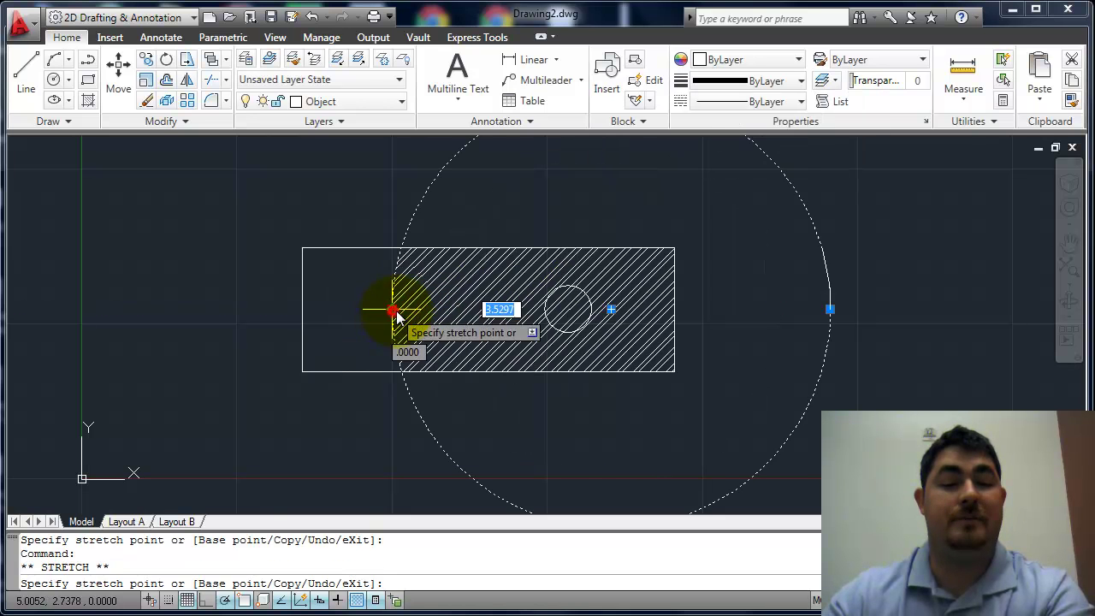
left_click(451, 310)
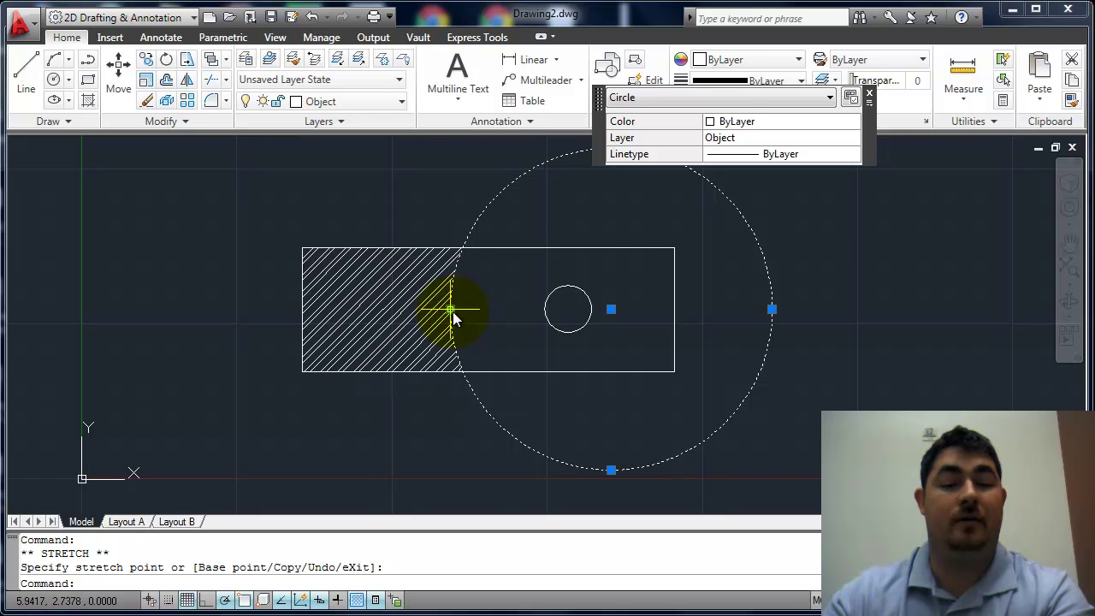
left_click(449, 309)
left_click(380, 310)
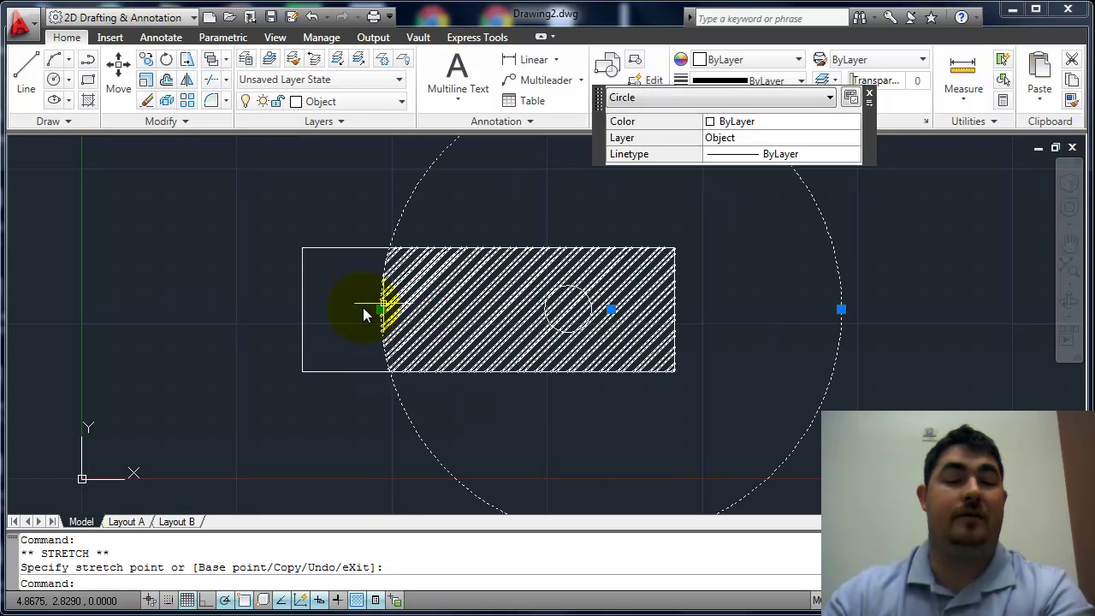
left_click(381, 311)
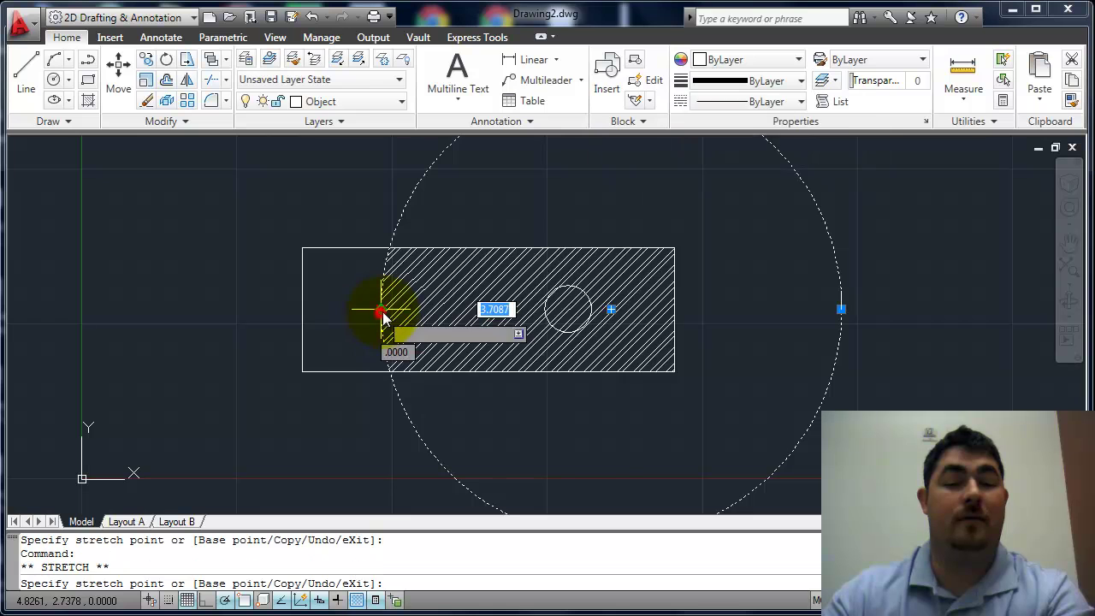
left_click(453, 310)
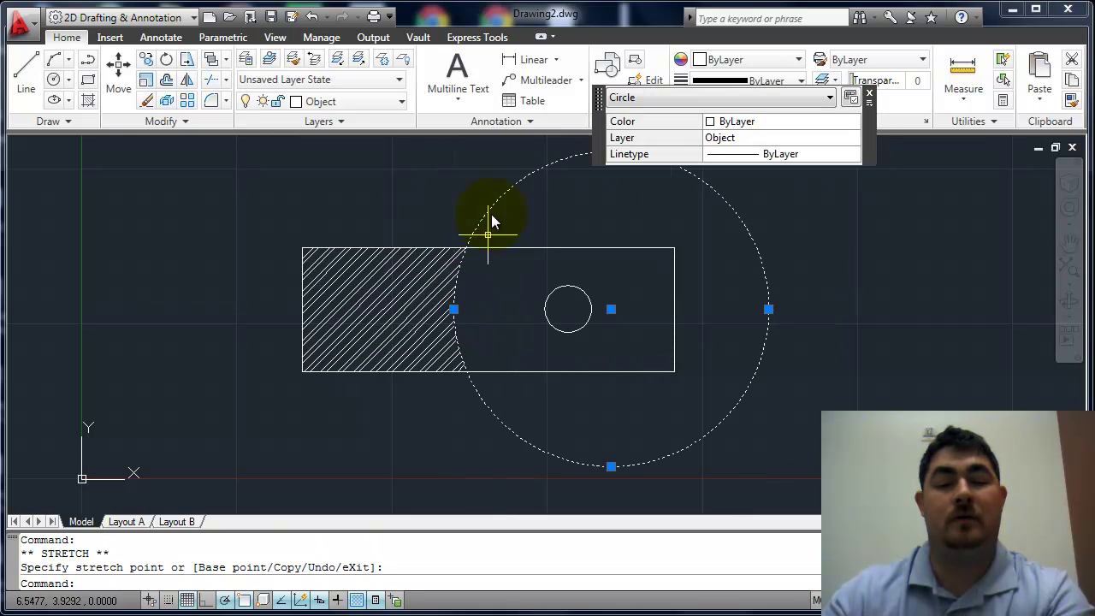
- Stretch the rectangle's top-left corner straight down so its upper edge slopes, and clear the selection
left_click(327, 248)
left_click(309, 248)
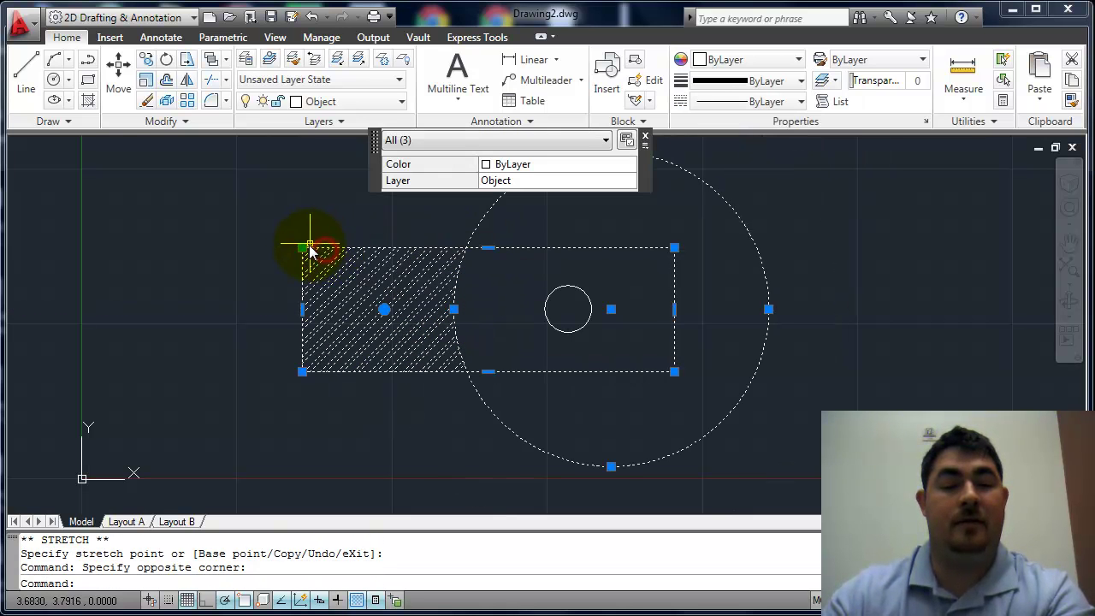
left_click(302, 248)
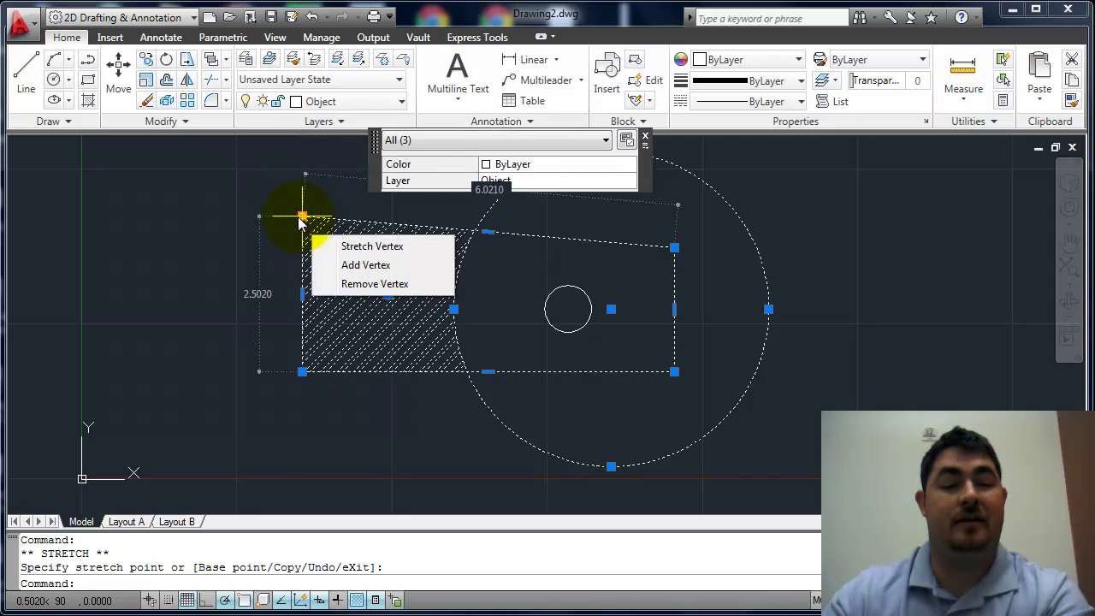
left_click(301, 281)
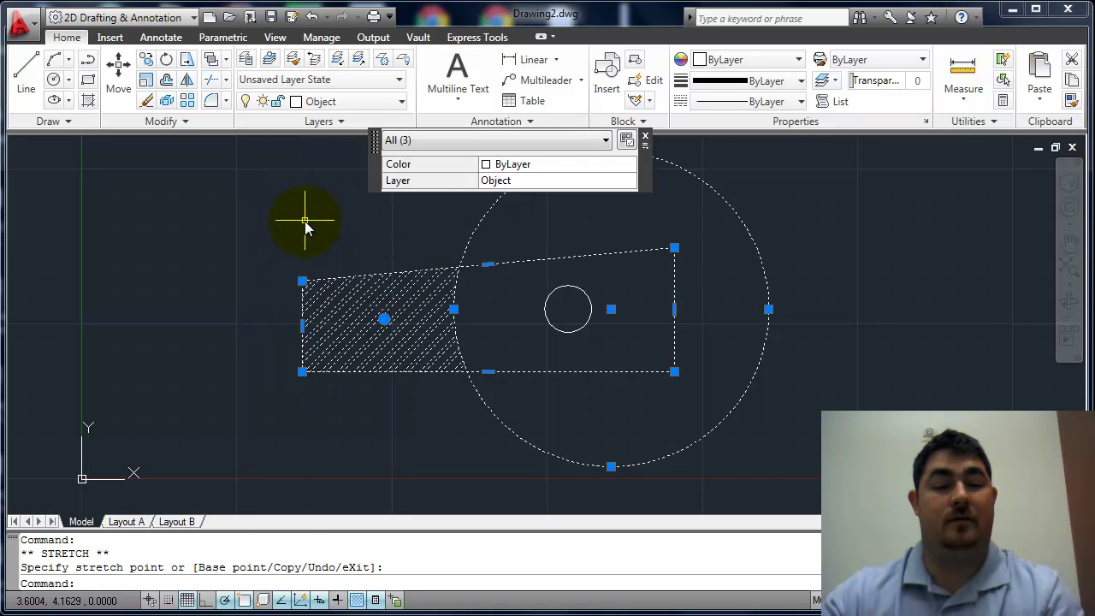
key("Escape")
key("Escape")
- Erase the large circle and stretch the rectangle's top-left corner back up to test the hatch without its full boundary
left_click(475, 231)
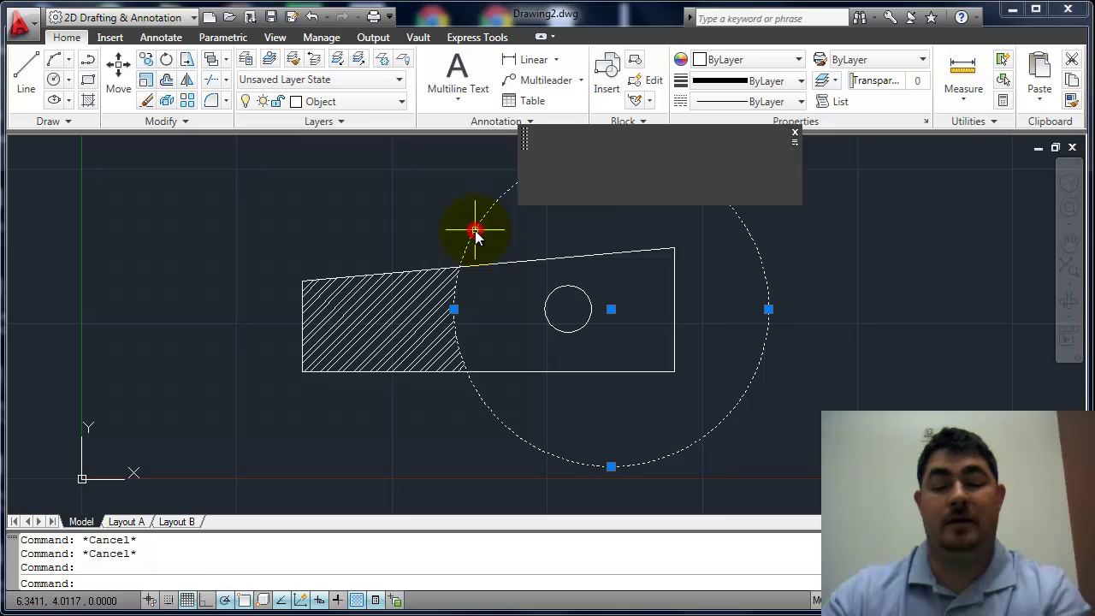
key("Delete")
left_click(490, 269)
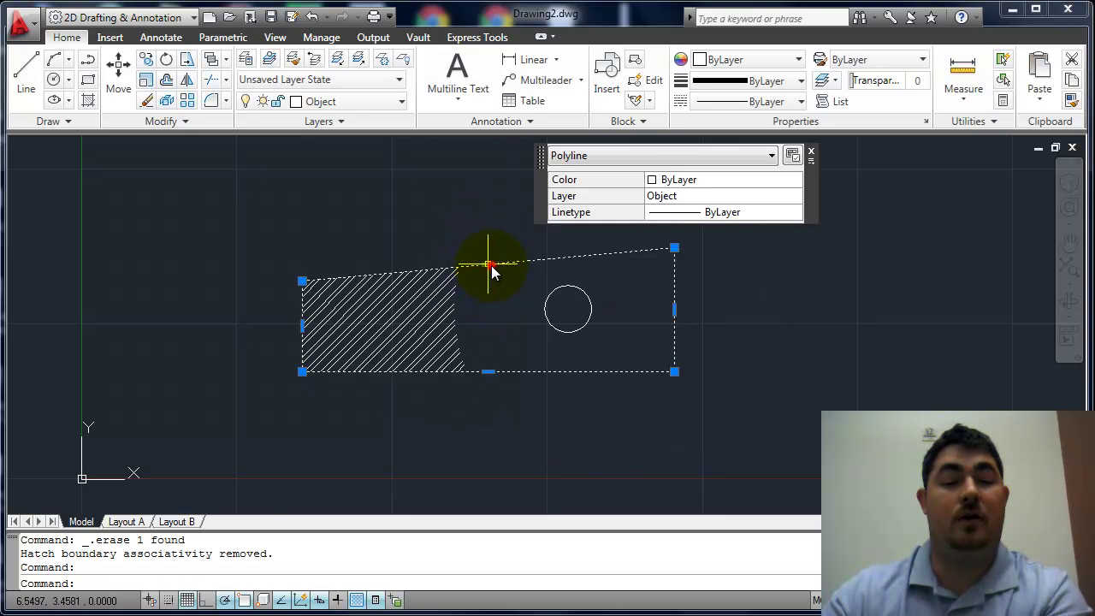
left_click(301, 281)
left_click(307, 253)
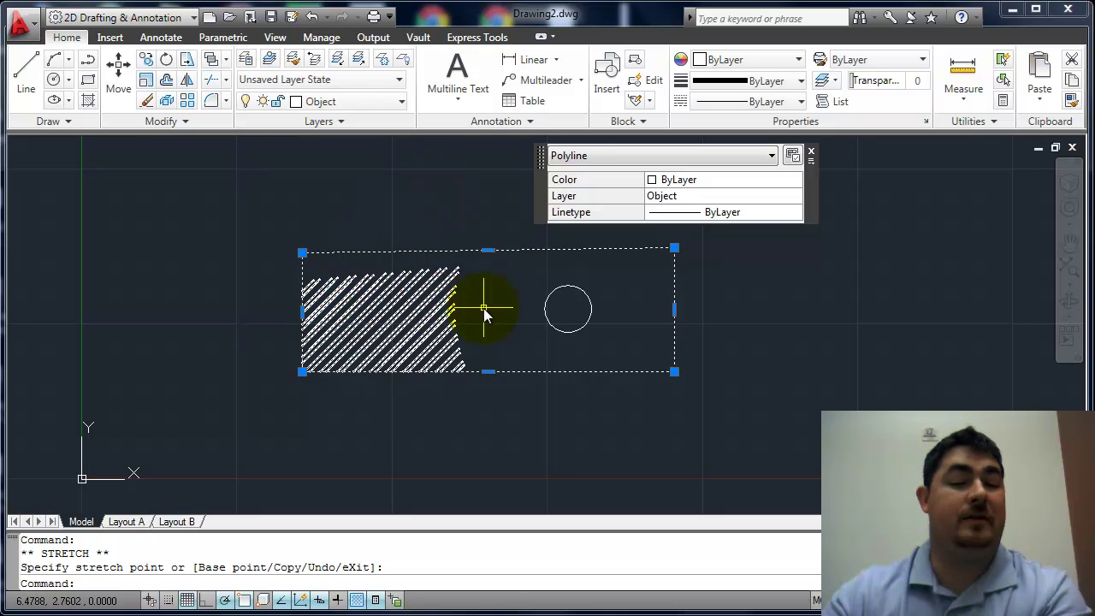
key("Escape")
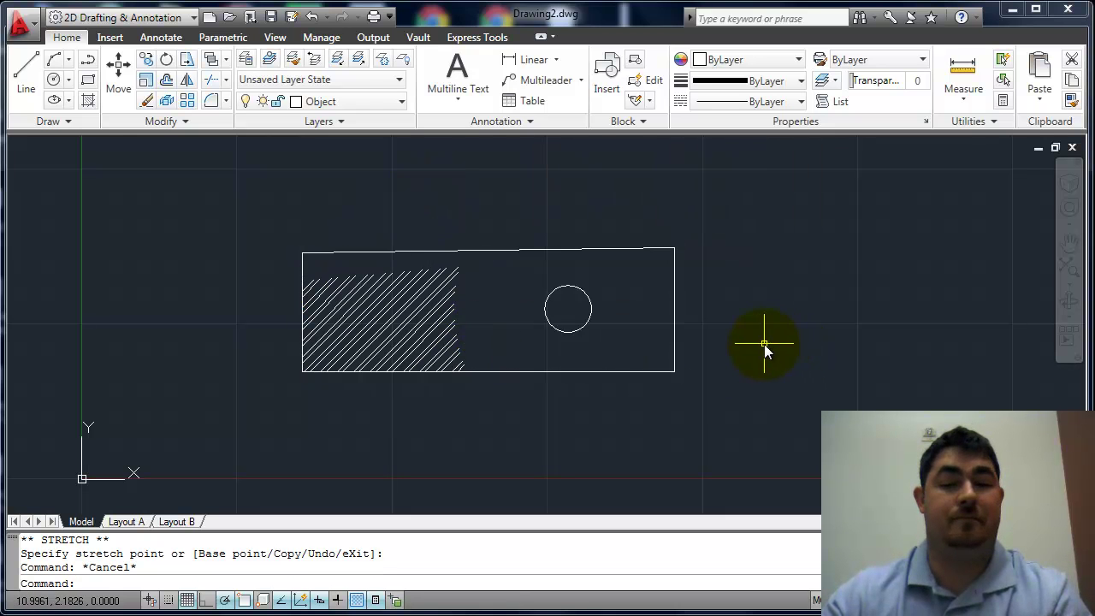
- Undo the rectangle corner stretches and the deletion of the large circle
key("F10")
key("F10")
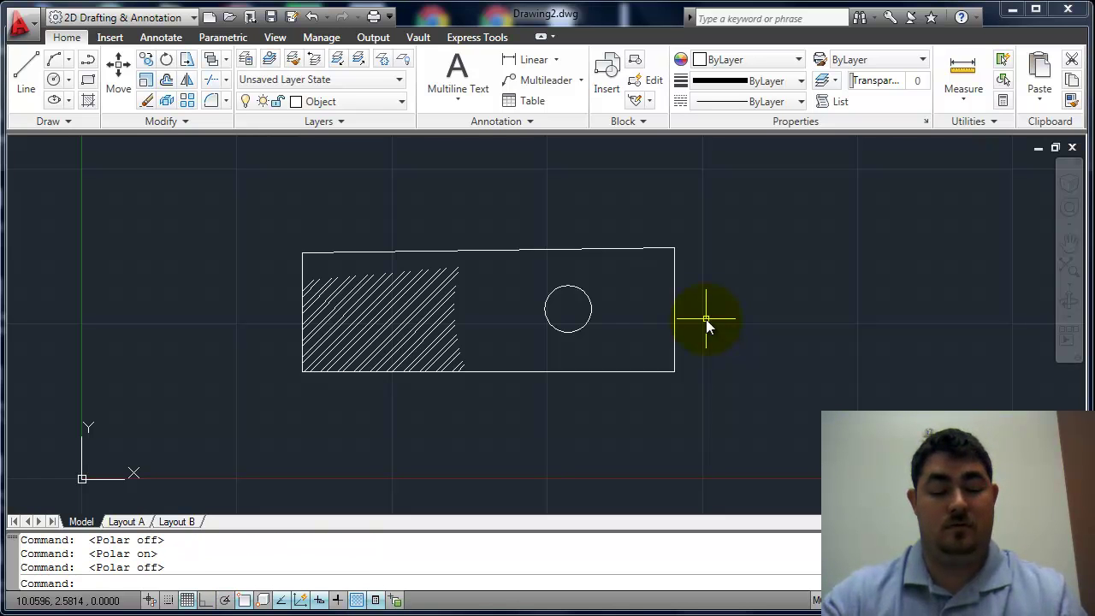
key("ctrl+z")
key("ctrl+z")
key("ctrl+z")
key("ctrl+z")
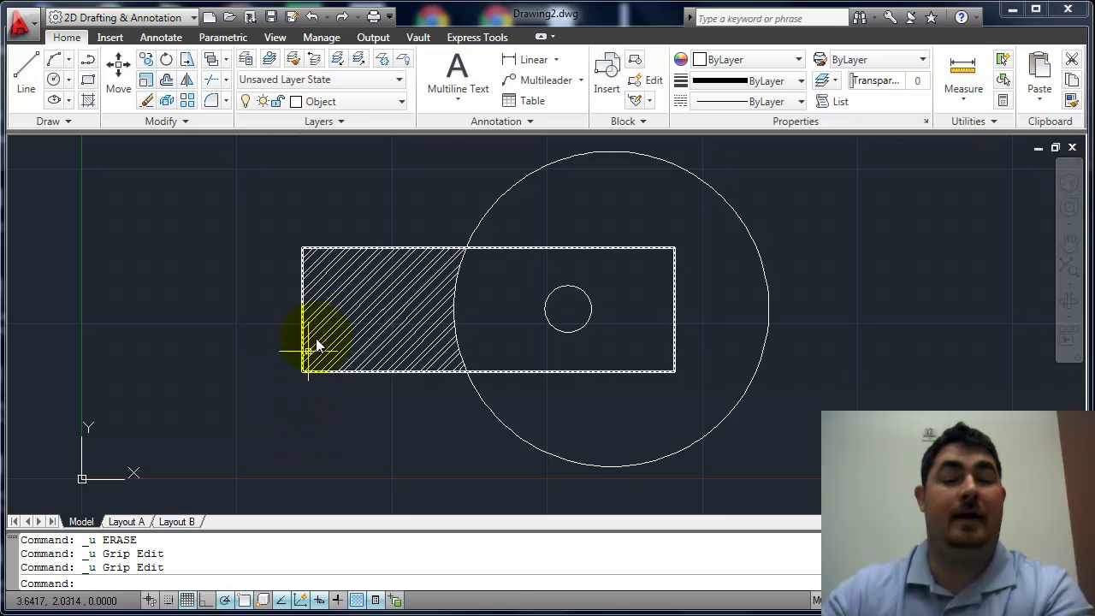
- Change the pattern of the hatch in the rectangle to AR-CONC and set its scale to 0.1
left_click(396, 284)
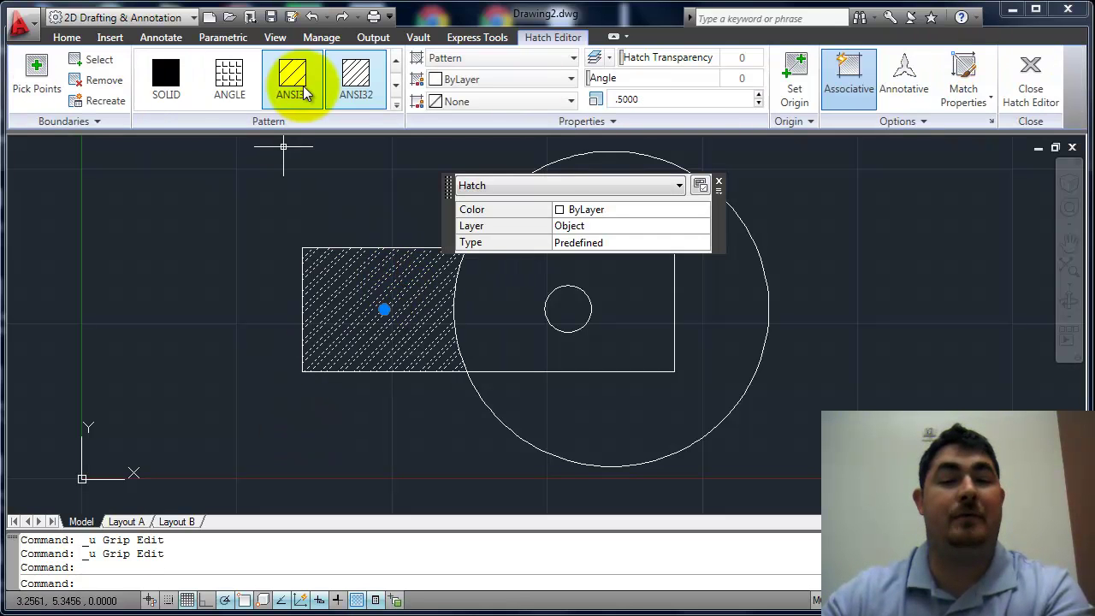
left_click(397, 106)
left_click(396, 106)
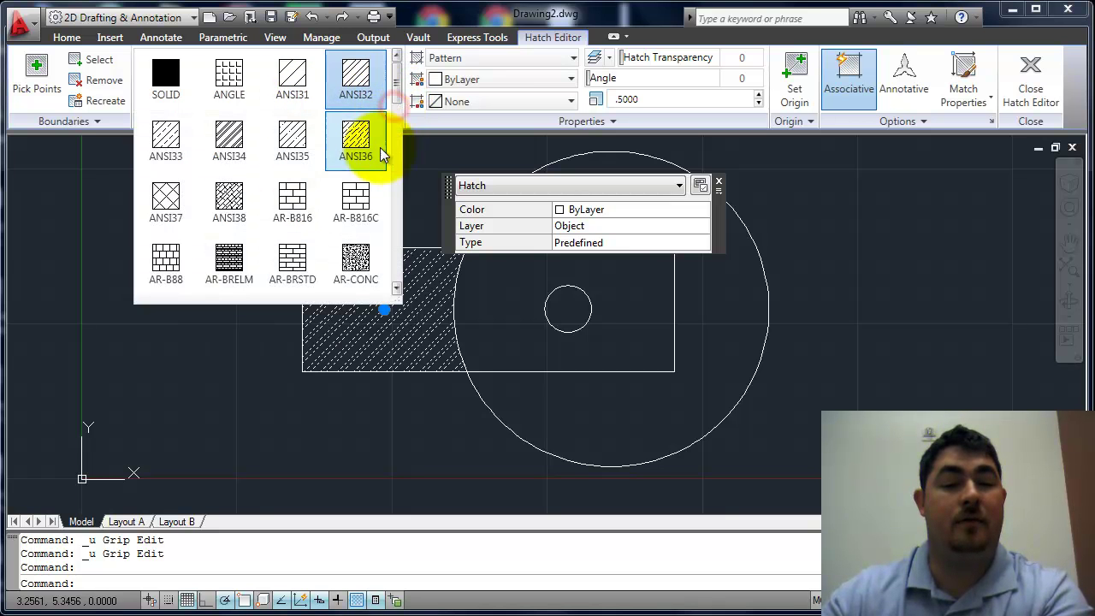
left_click(356, 266)
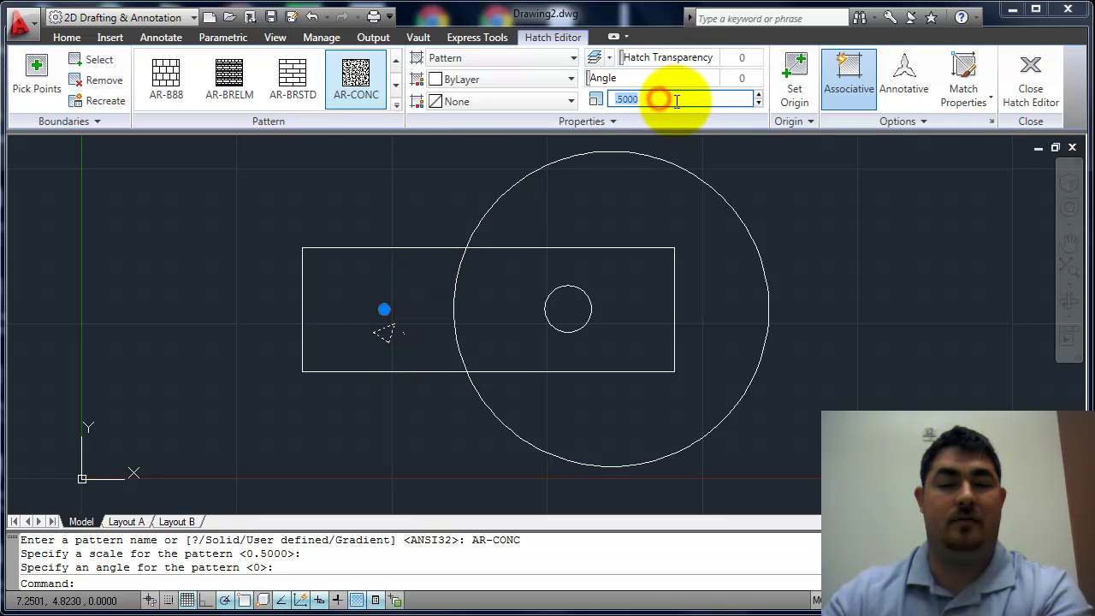
left_click(631, 100)
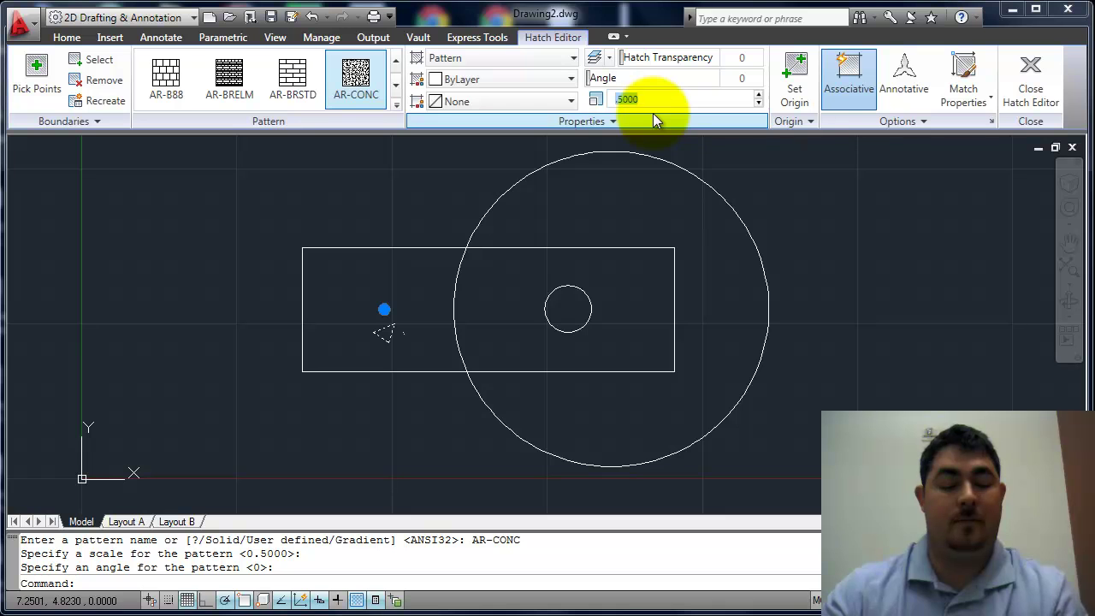
type(".1")
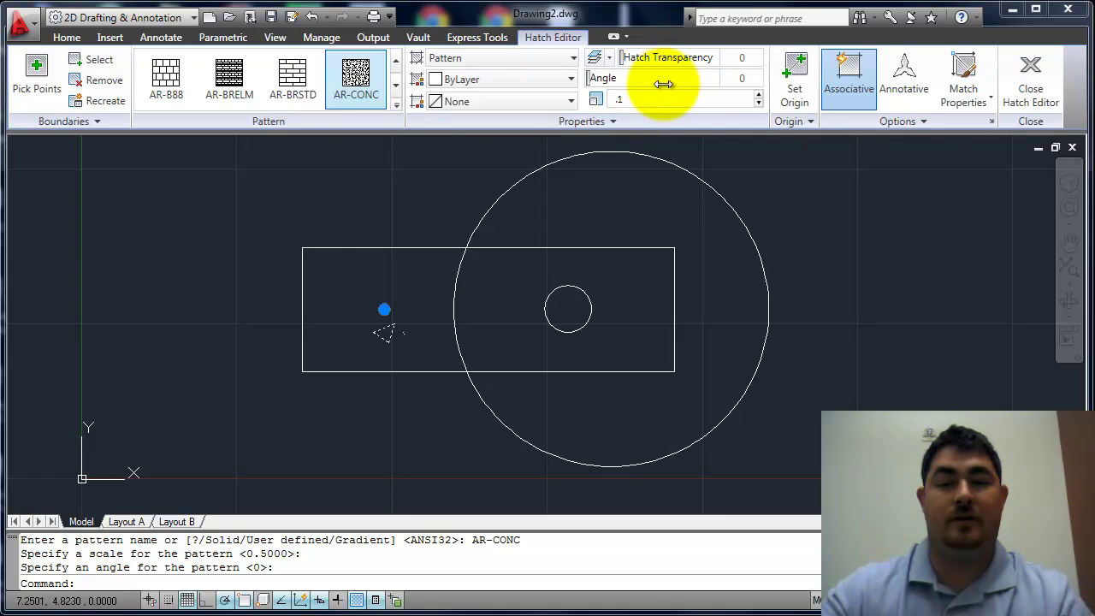
left_click_drag(662, 79, 420, 300)
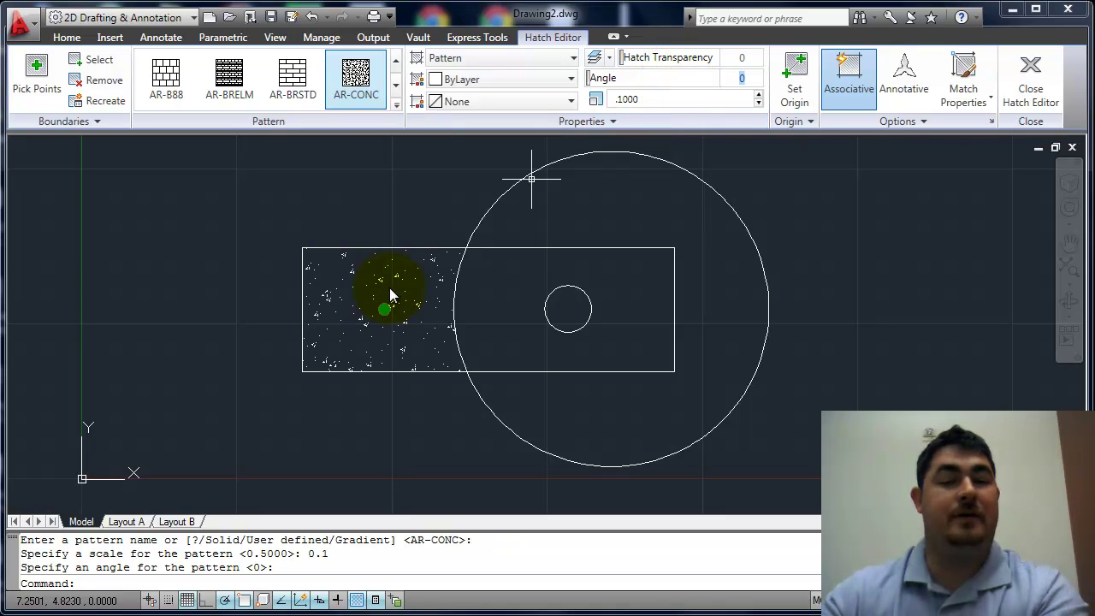
- Switch the hatch pattern to AR-BRSTD and set its origin at the rectangle's lower-left corner
left_click(295, 86)
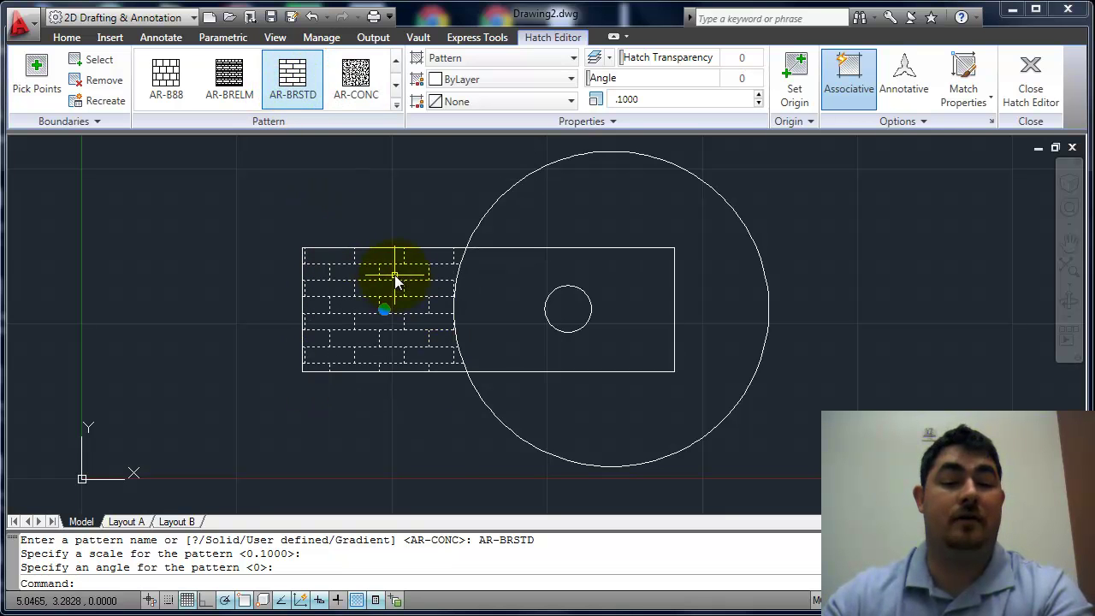
key("Escape")
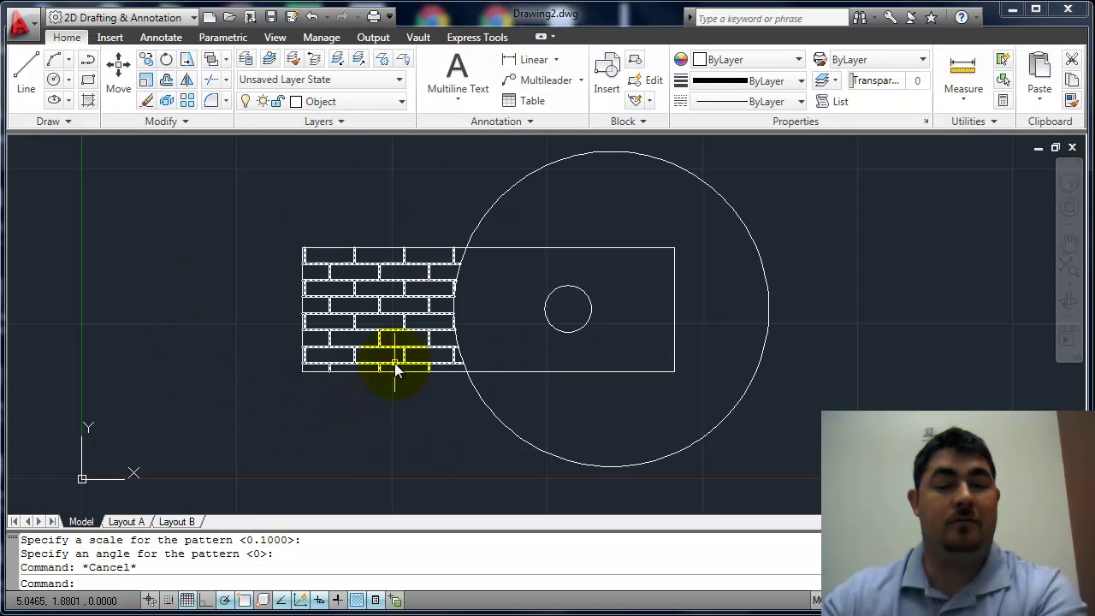
left_click(340, 370)
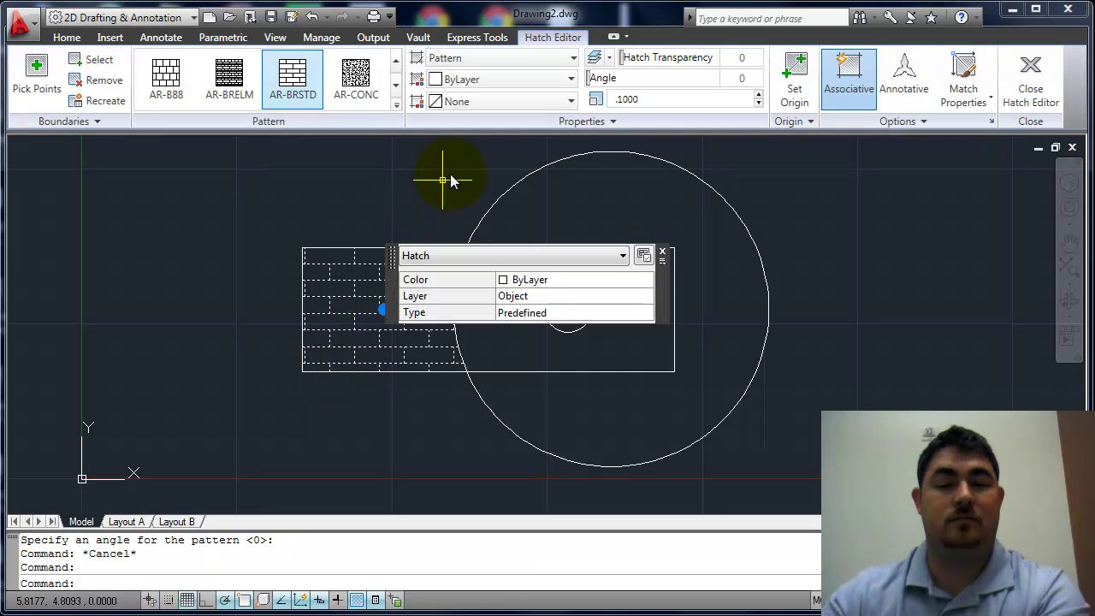
left_click(794, 86)
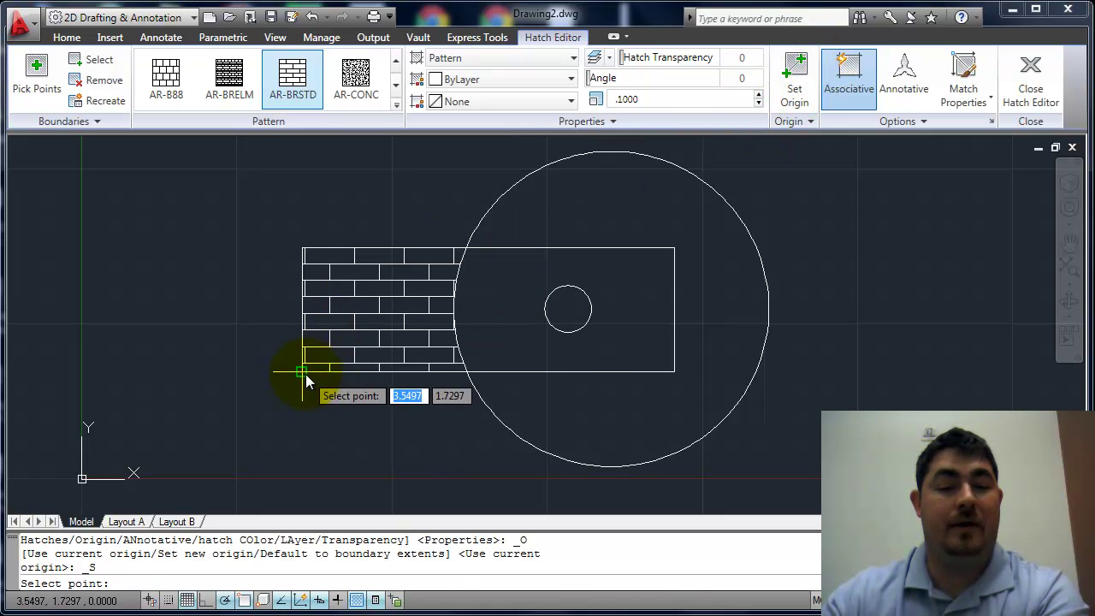
left_click(305, 374)
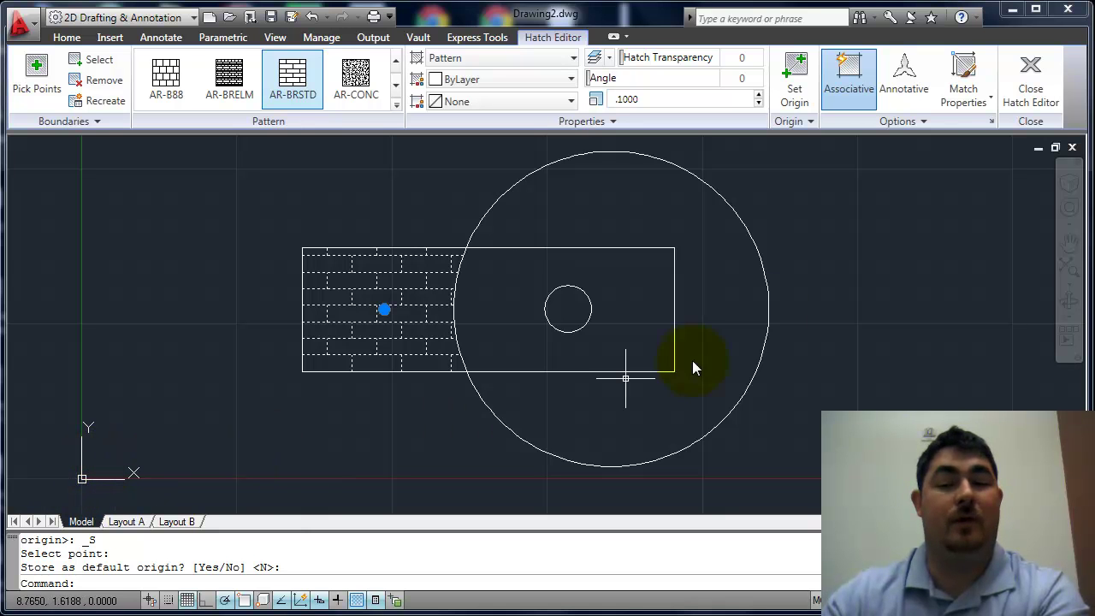
left_click(809, 122)
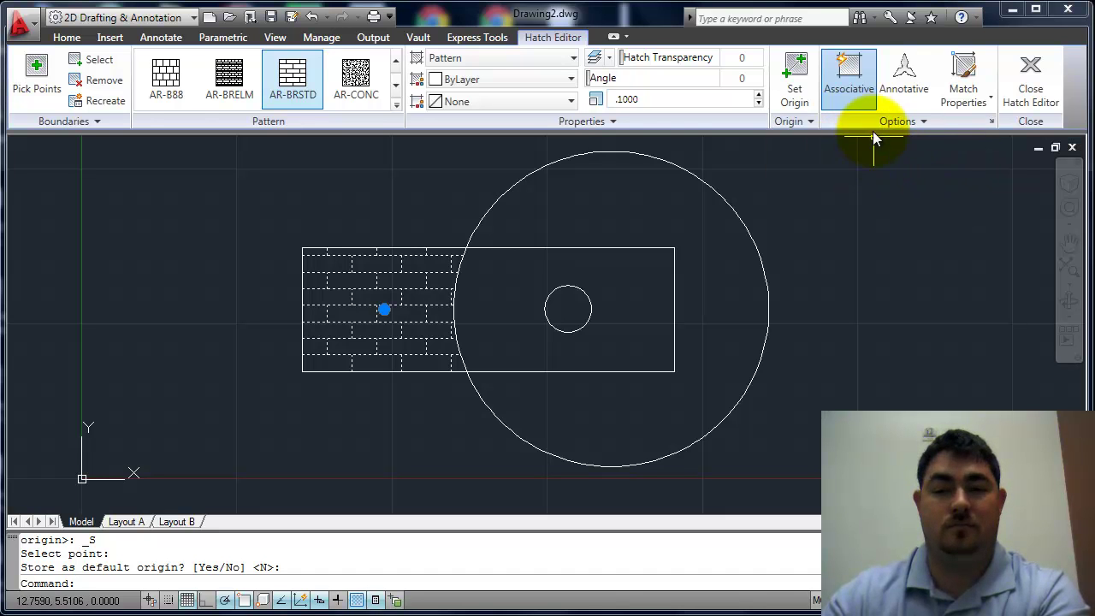
key("Escape")
left_click(853, 259)
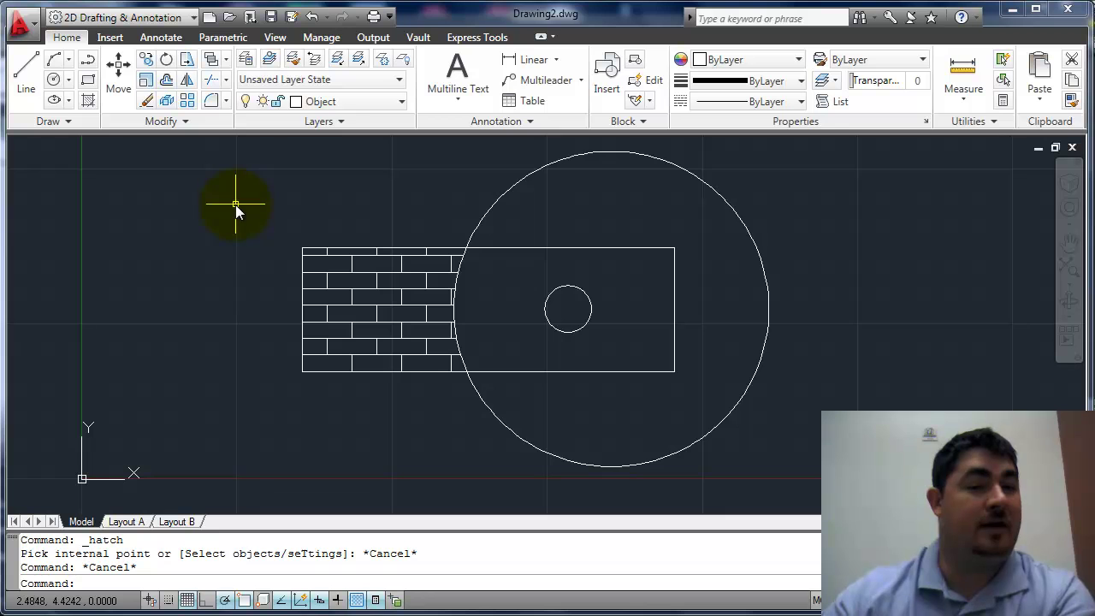
- Create a layer named COLOR with the Normal plot style and make it the current layer
left_click(247, 59)
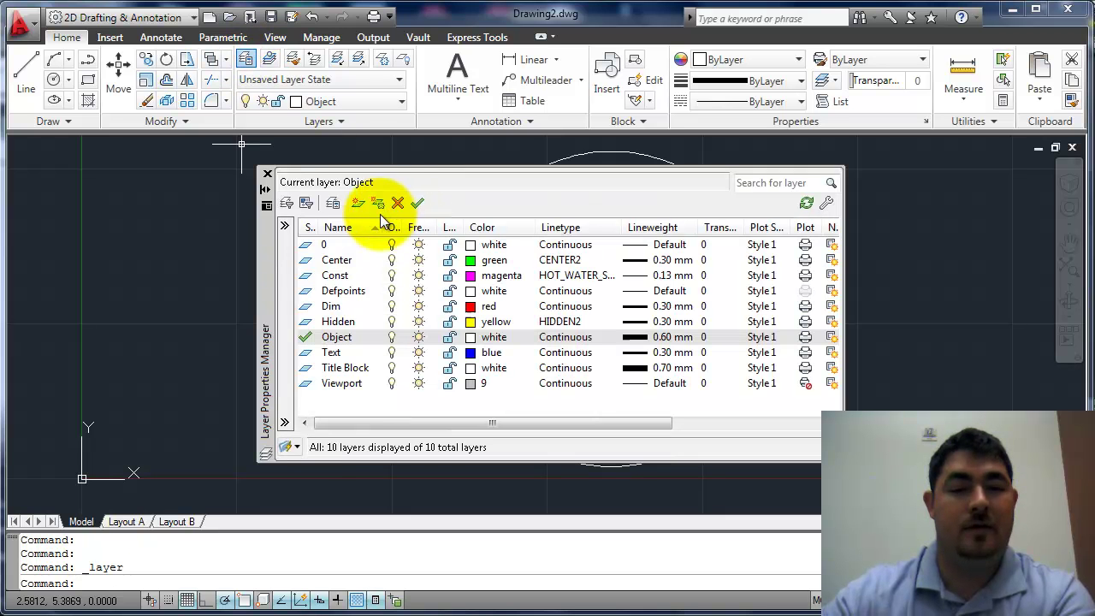
left_click(359, 204)
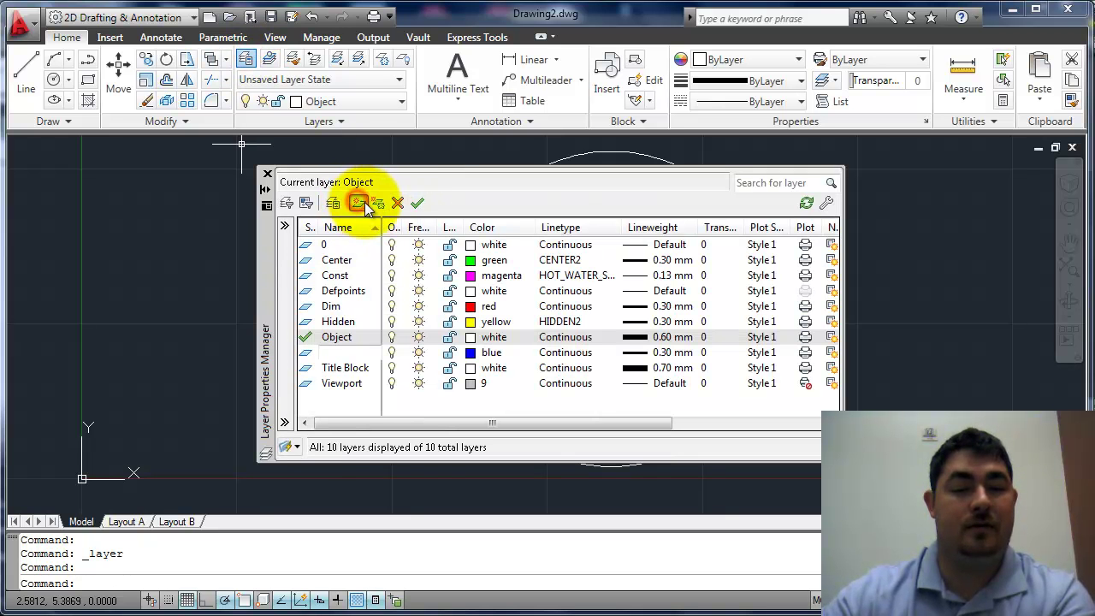
type("COLOR")
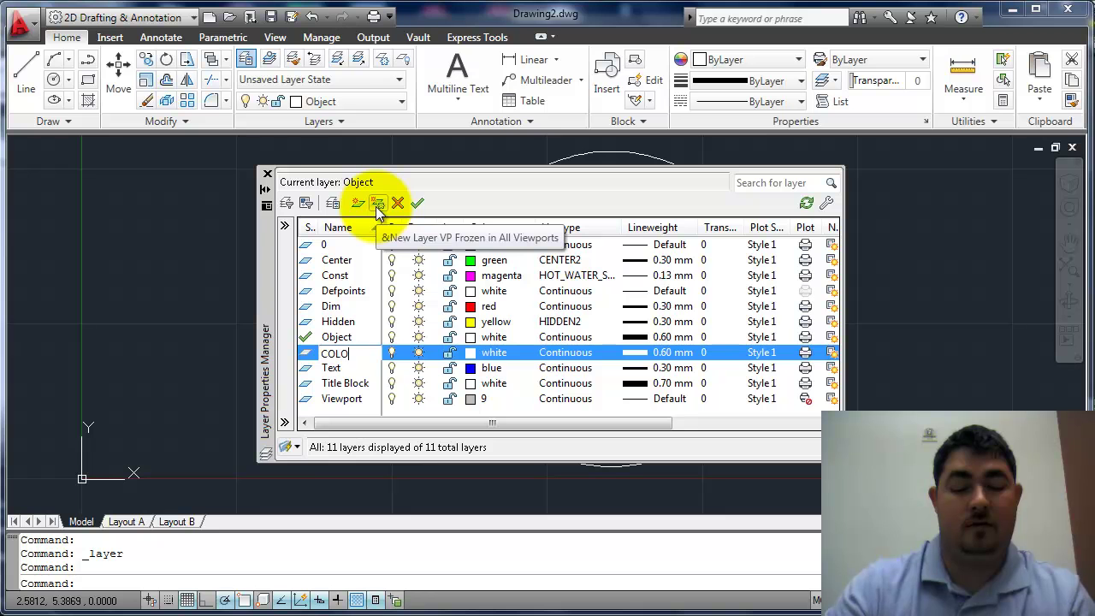
left_click(761, 358)
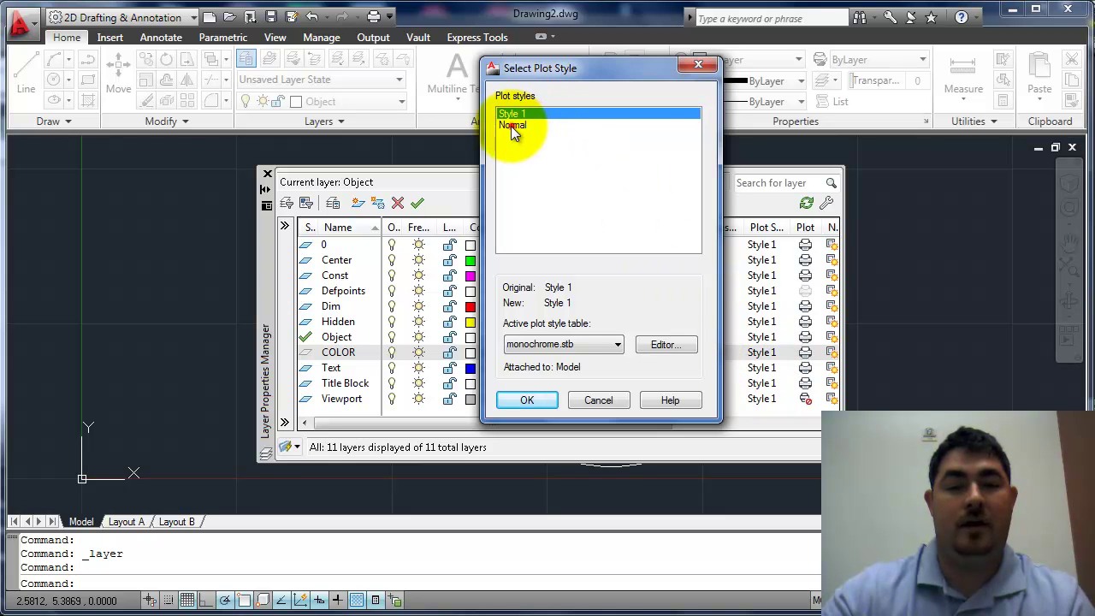
left_click(511, 126)
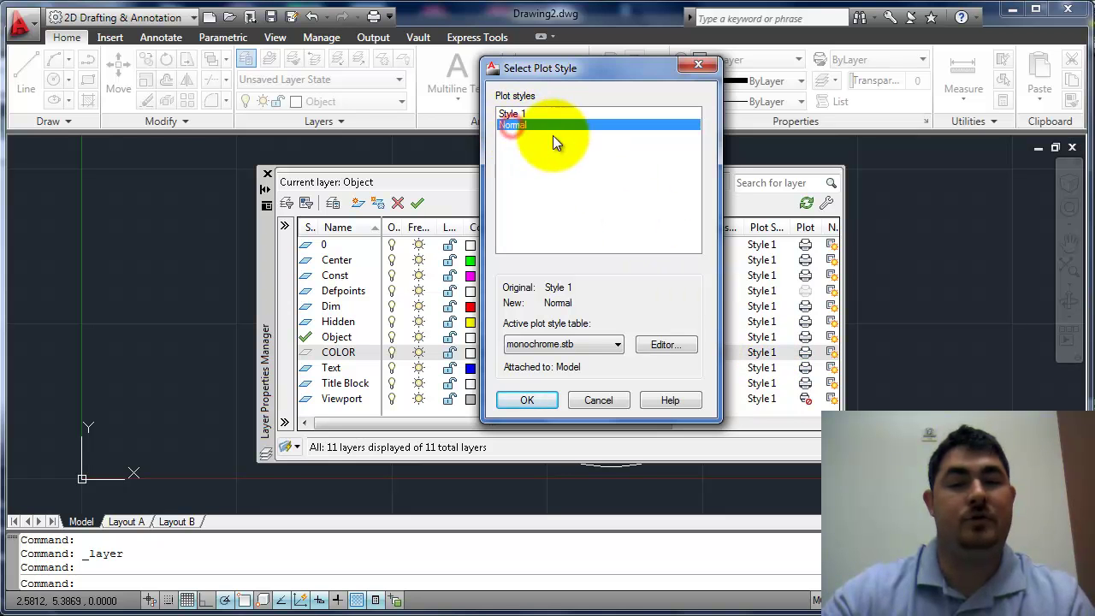
left_click(528, 400)
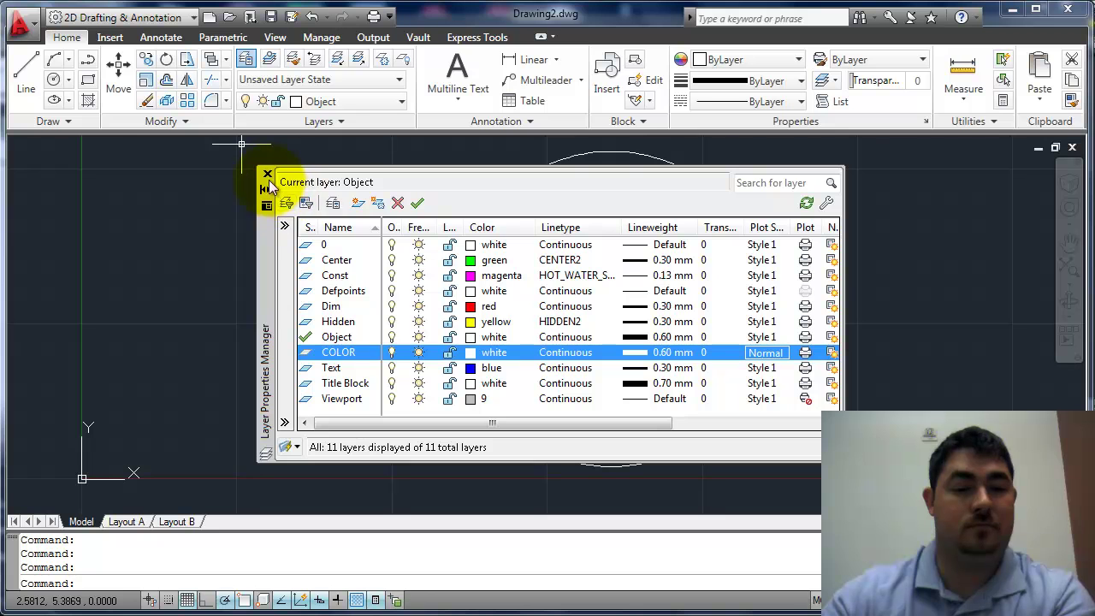
left_click(416, 203)
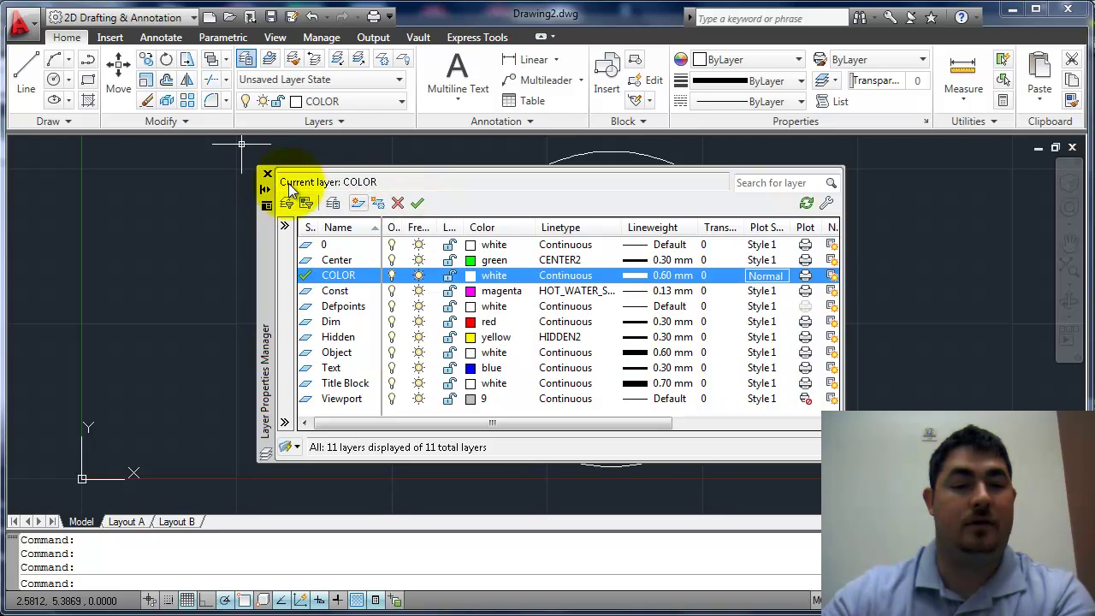
left_click(267, 175)
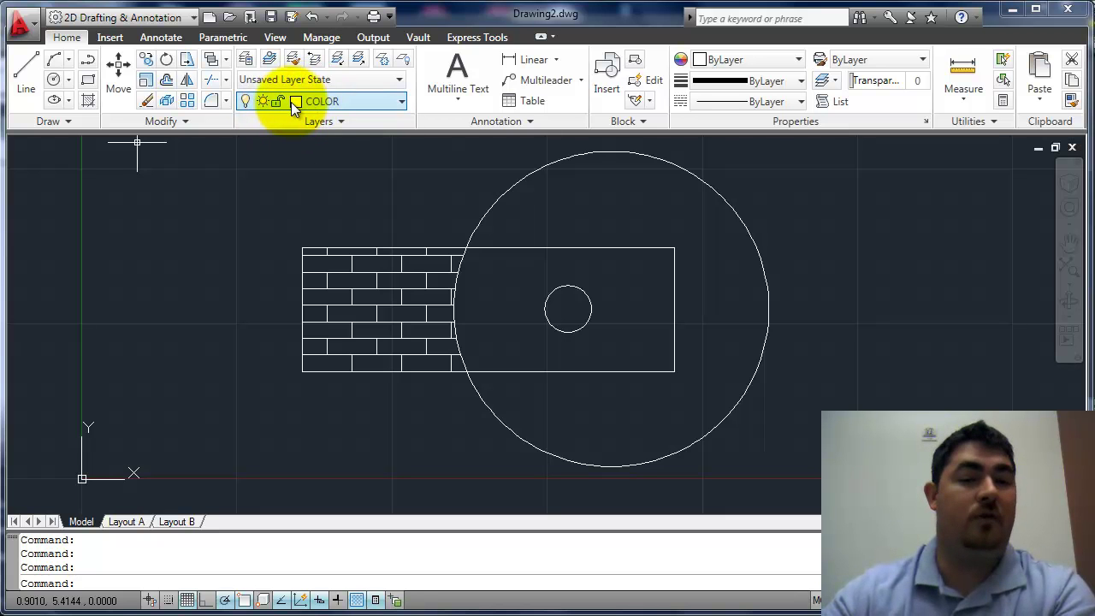
- Fill the part of the large circle outside the rectangle with a SOLID hatch
left_click(87, 100)
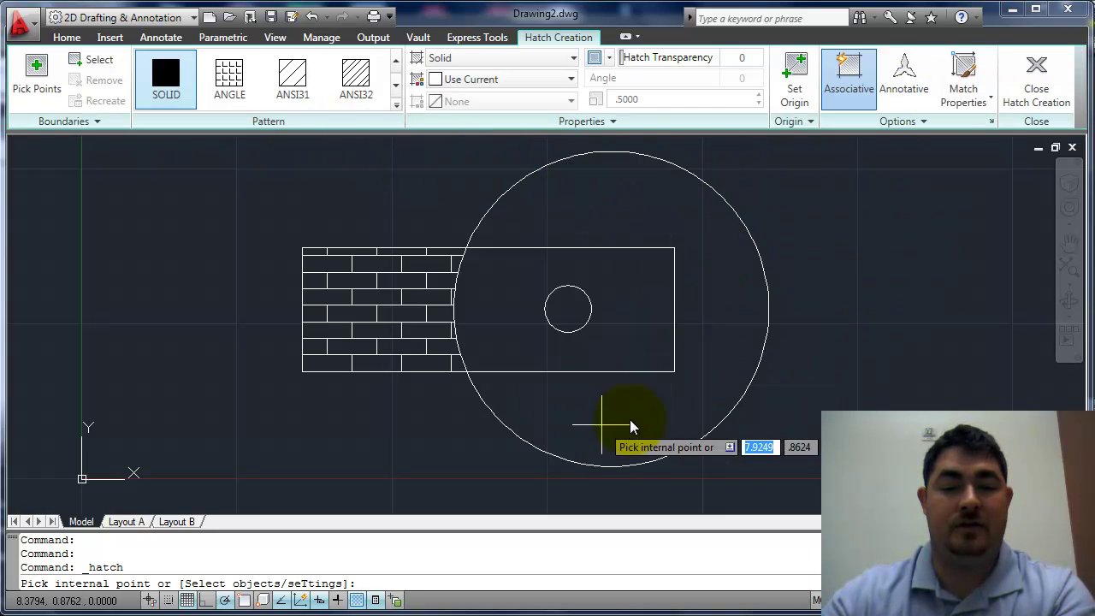
left_click(639, 202)
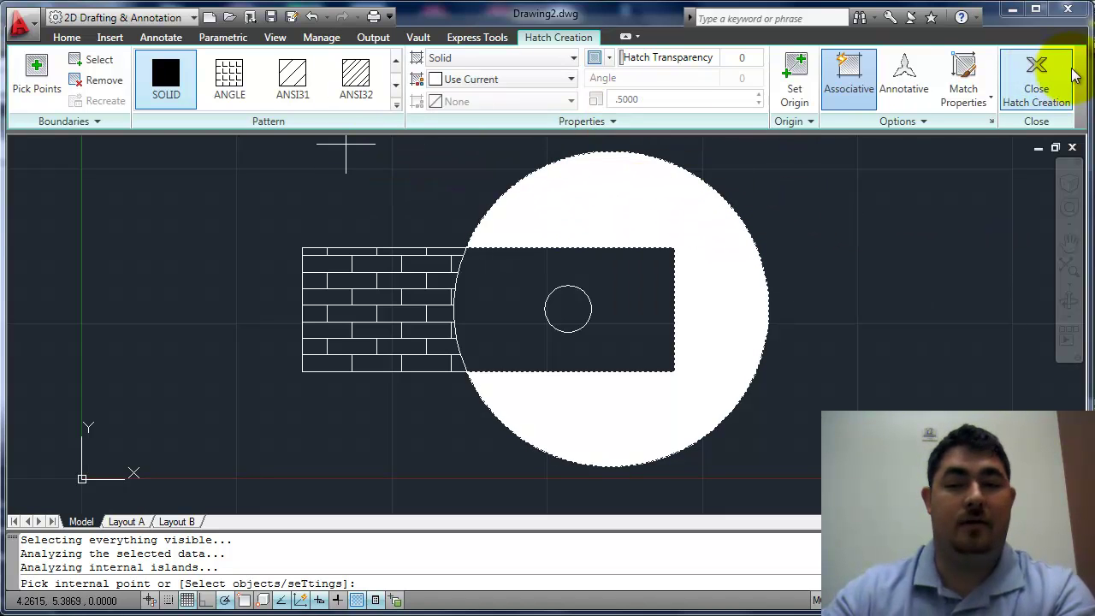
left_click(1040, 77)
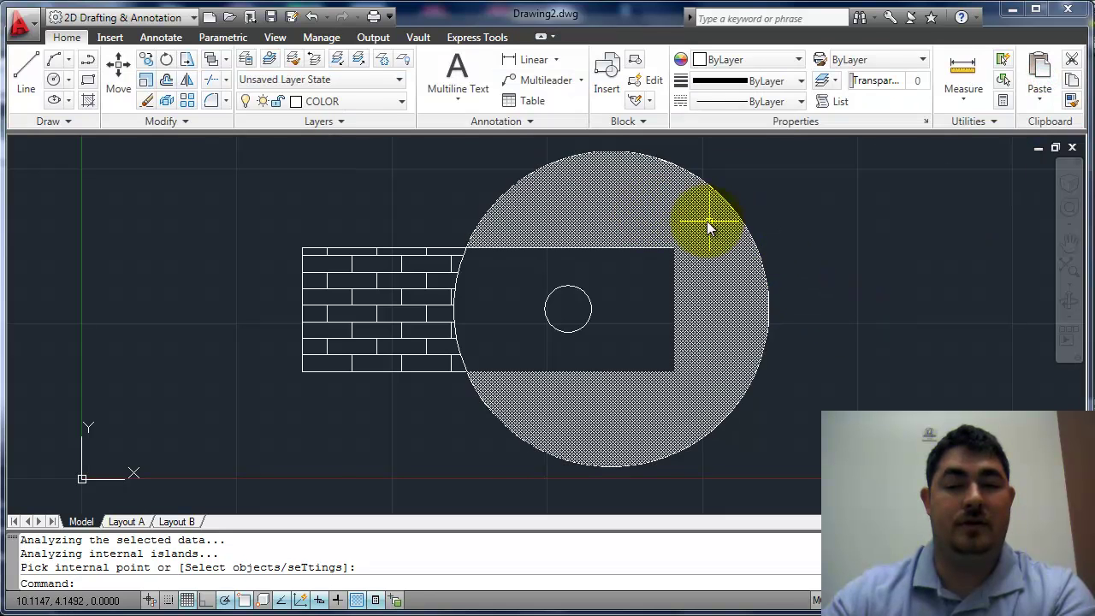
- Set the colour of the solid hatch in the large circle to Green and clear the selection
left_click(643, 212)
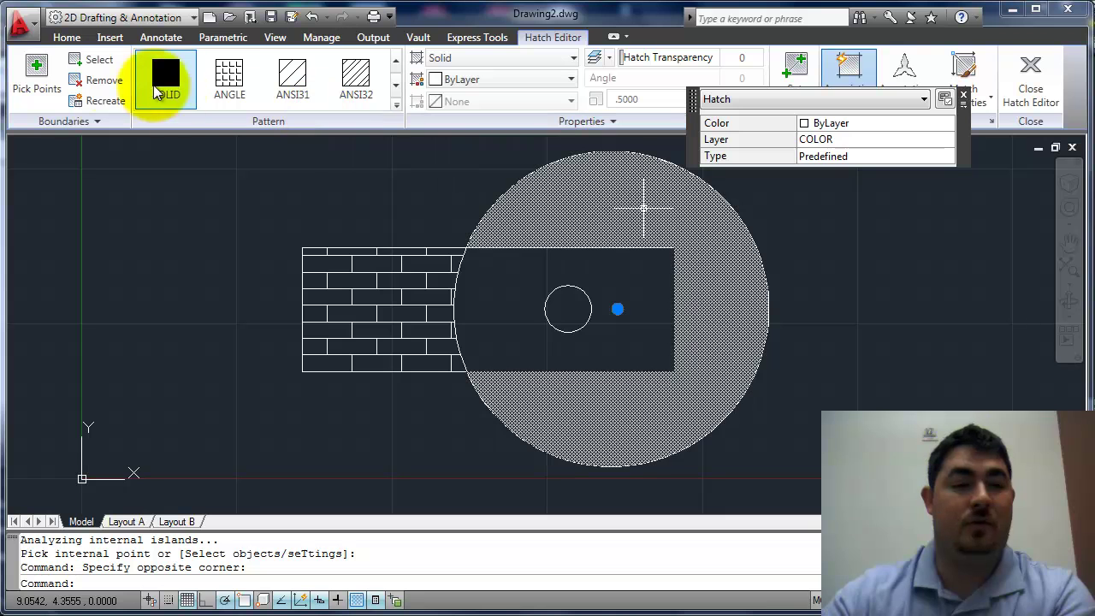
left_click(868, 129)
left_click(903, 126)
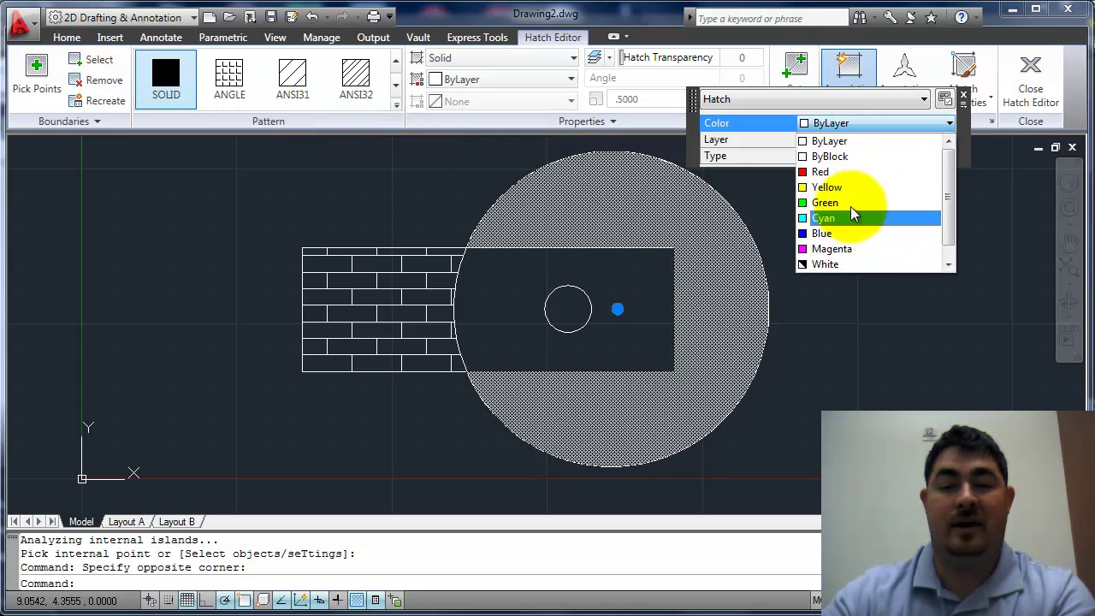
left_click(838, 203)
left_click(845, 297)
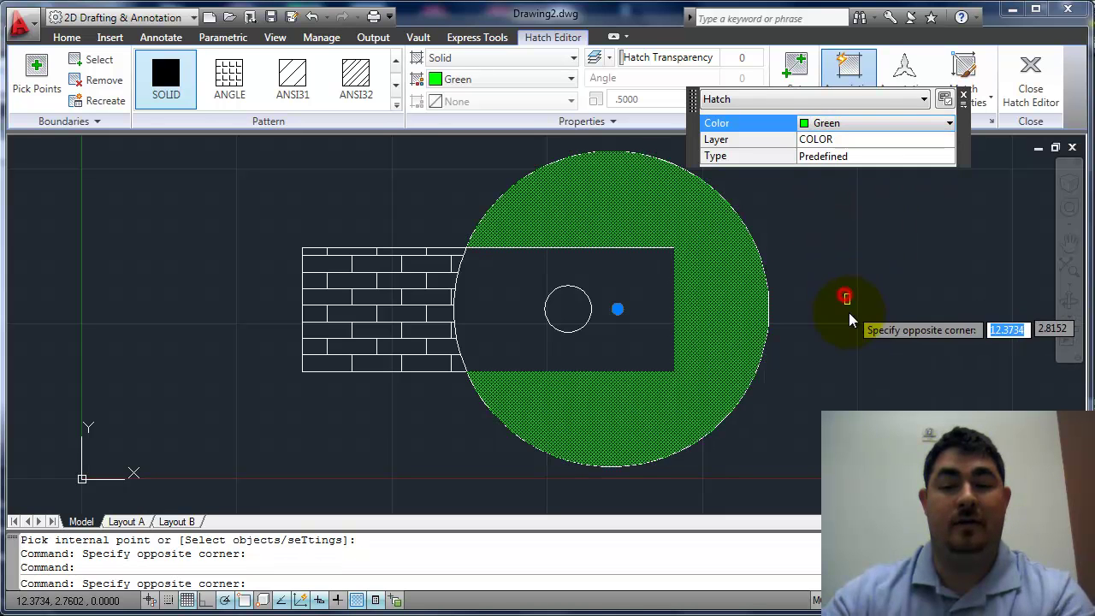
key("Escape")
key("Escape")
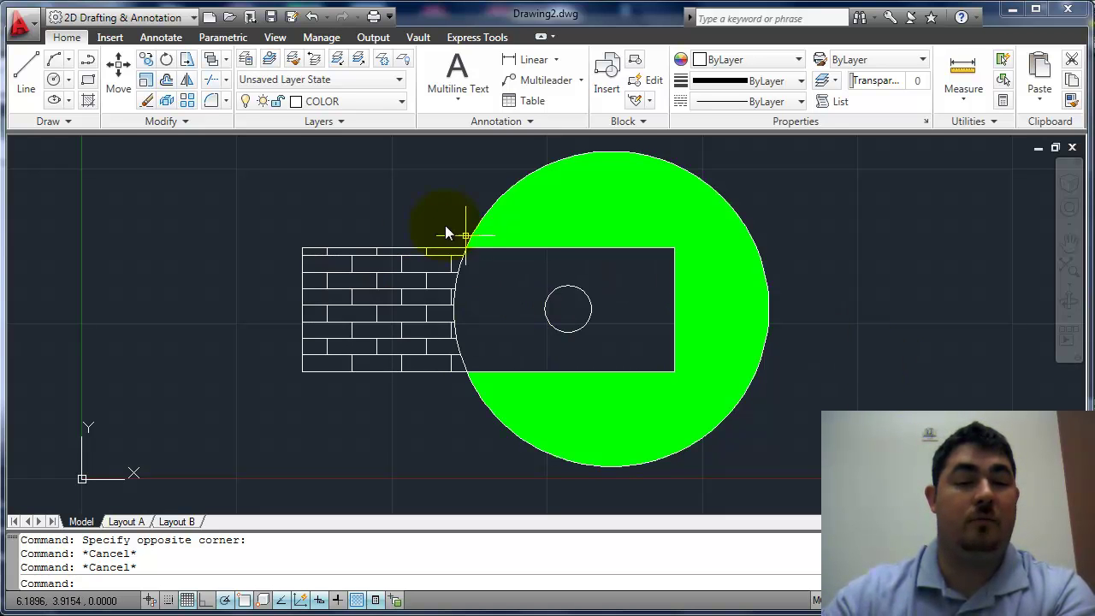
- Preview the plot of the drawing to check how the hatches print, and return without plotting
left_click(374, 18)
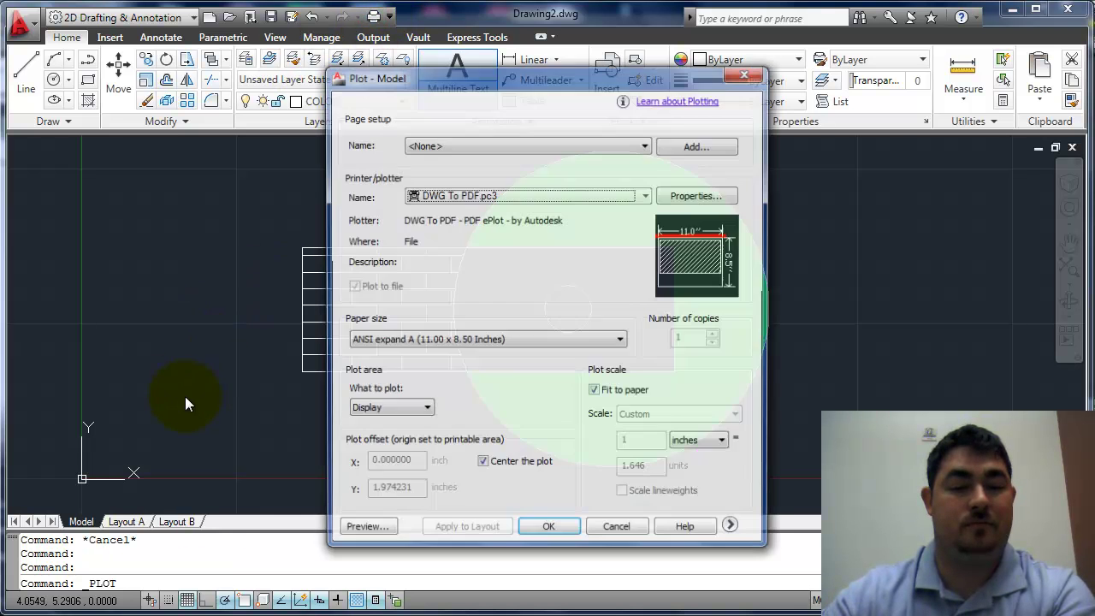
left_click(370, 527)
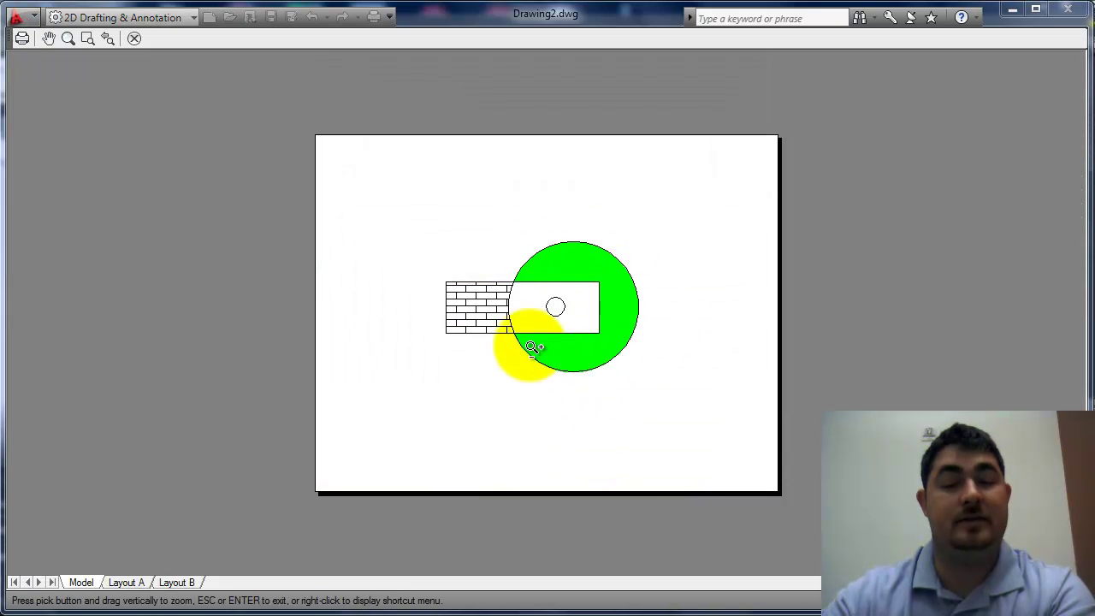
key("Escape")
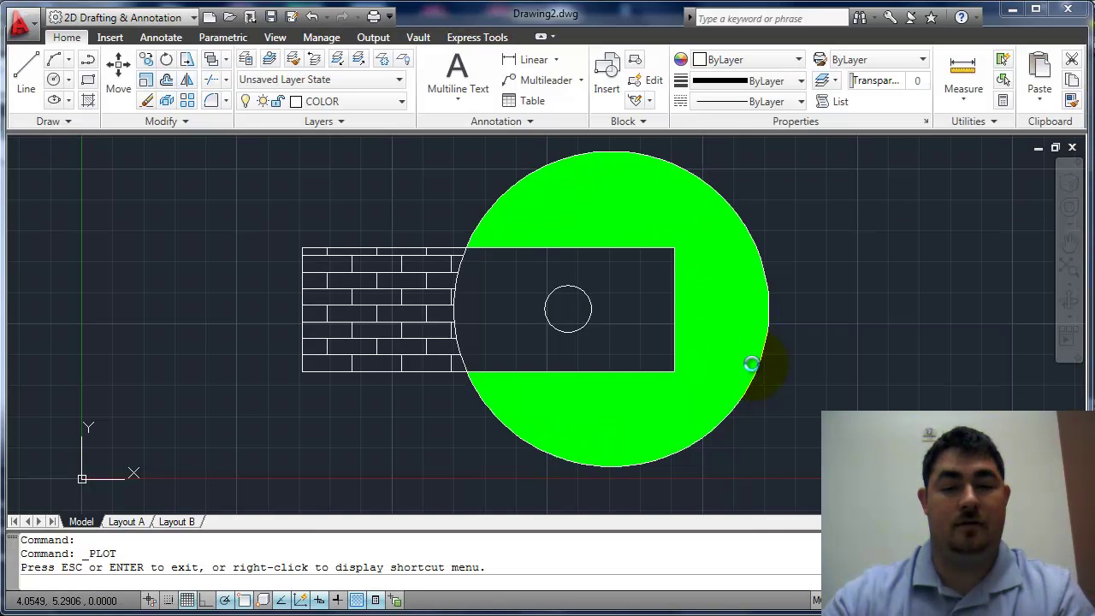
key("Escape")
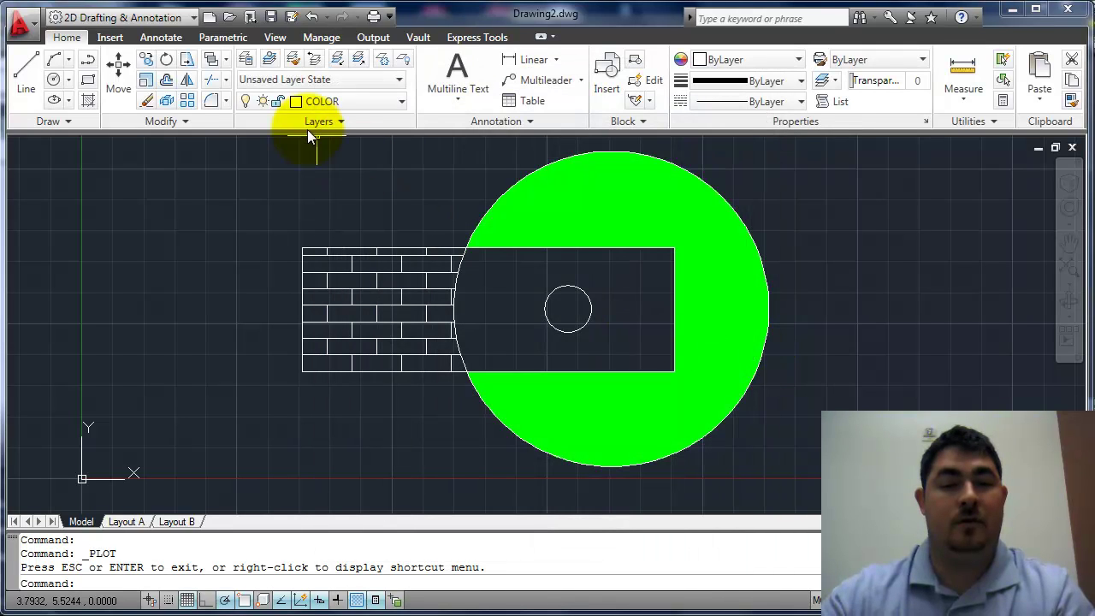
- Fill the rectangle's area inside the large circle, around the small circle, with a blue and yellow GR_LINEAR gradient
left_click(88, 100)
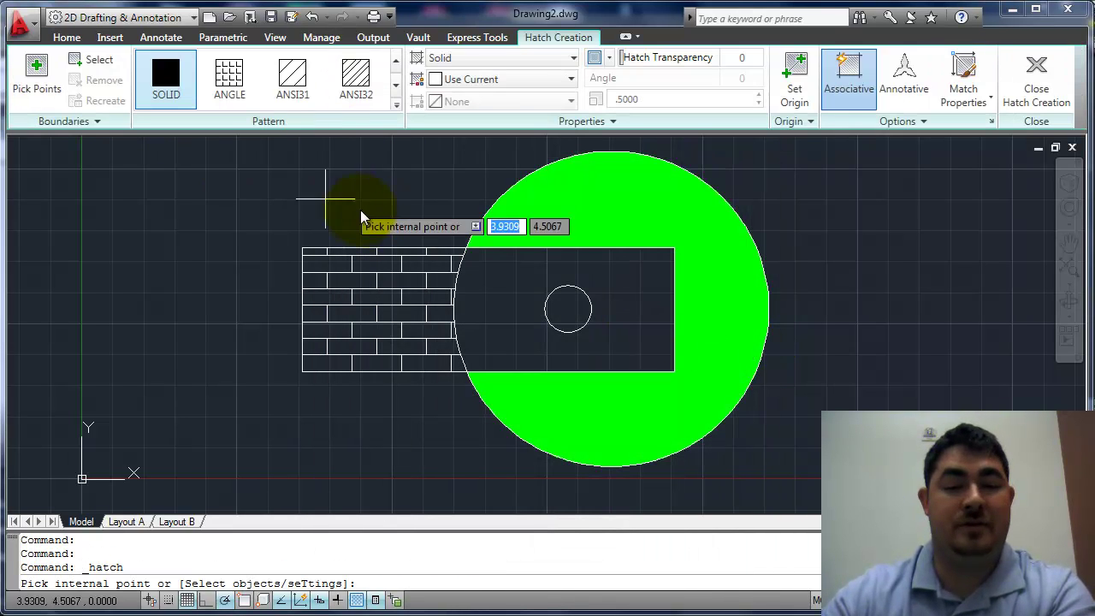
left_click(469, 58)
left_click(479, 95)
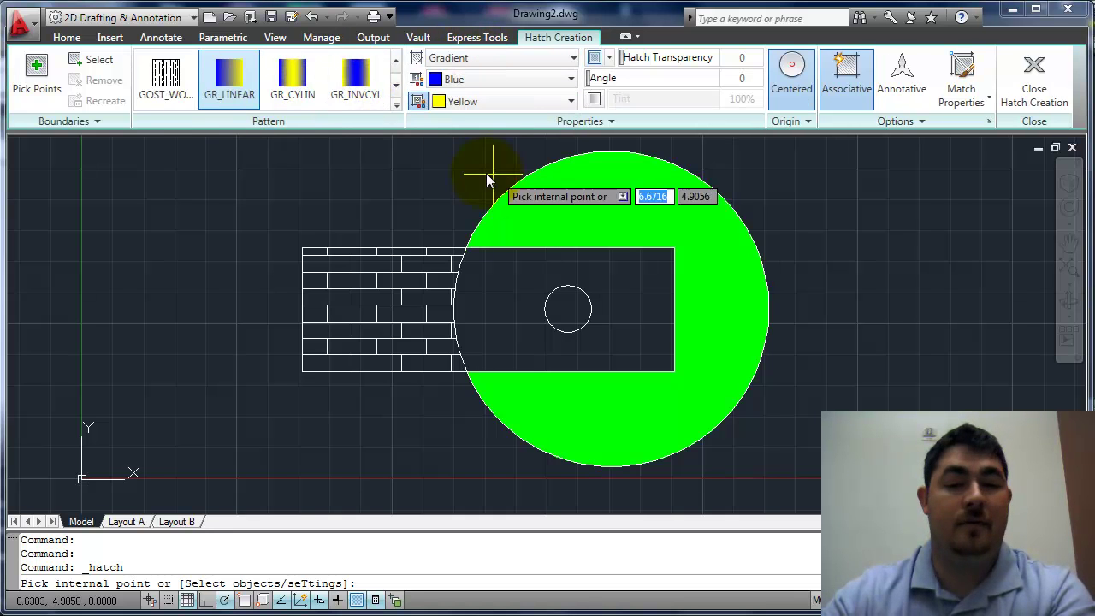
left_click(396, 104)
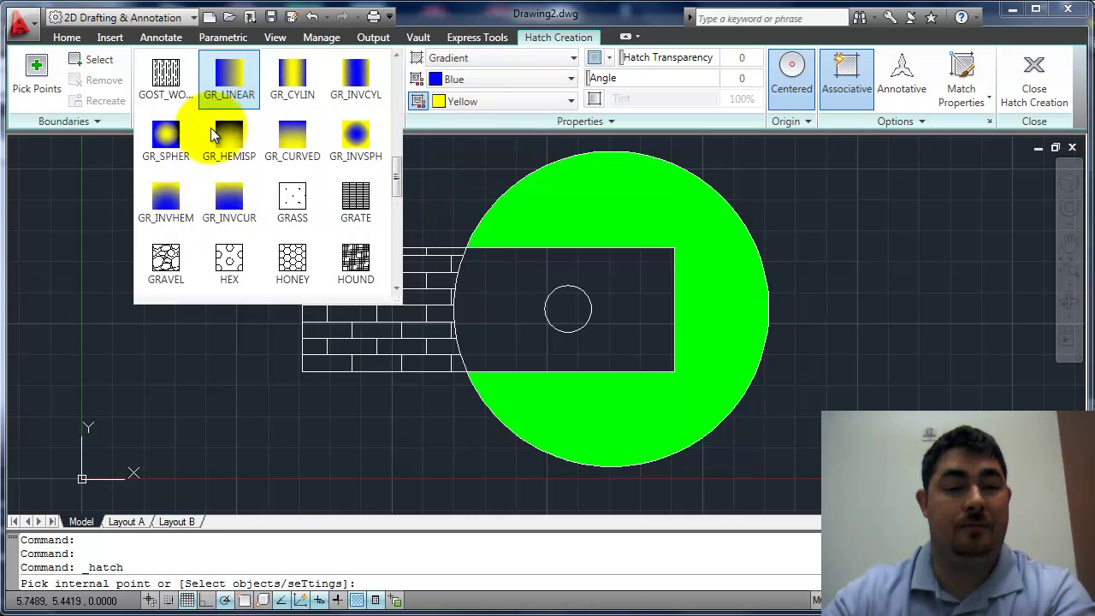
left_click(237, 75)
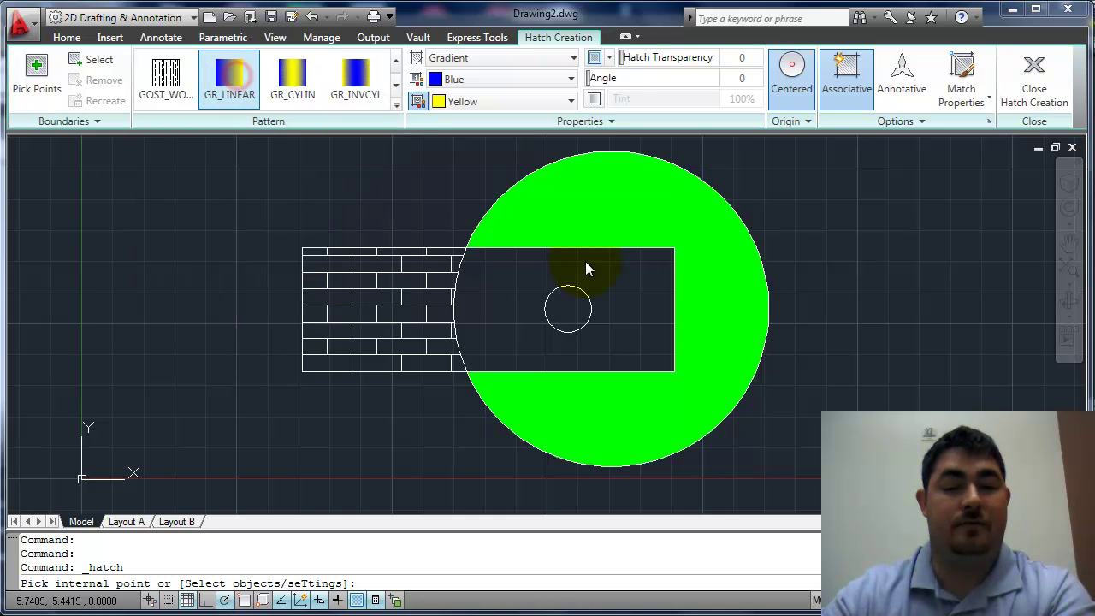
left_click(642, 290)
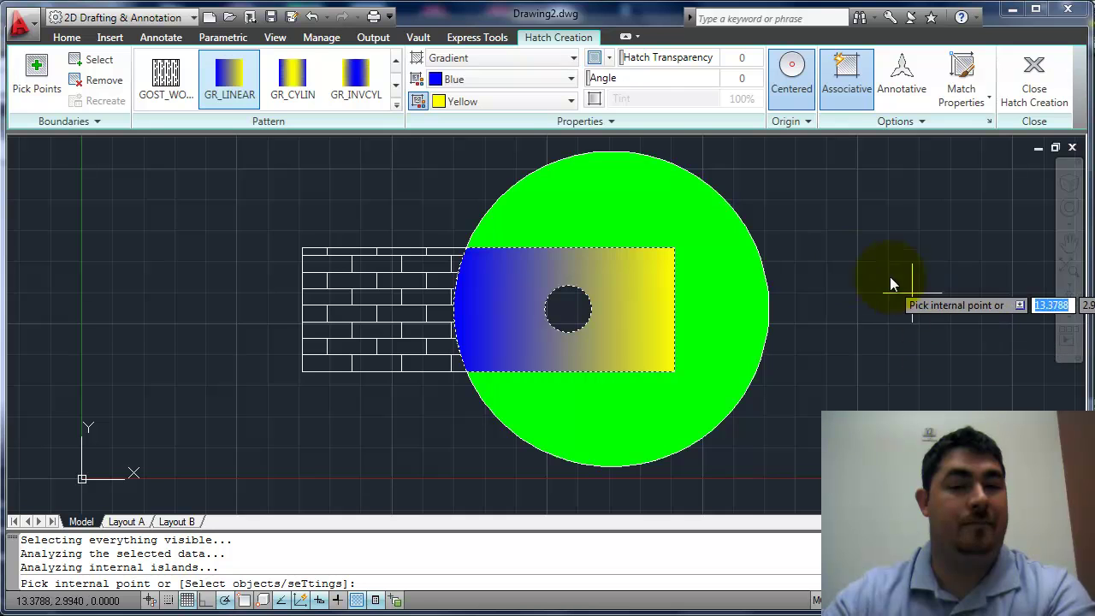
- Change the gradient to GR_INVCYL with an angle of 356 and open the choices for its first colour
left_click_drag(596, 78, 793, 83)
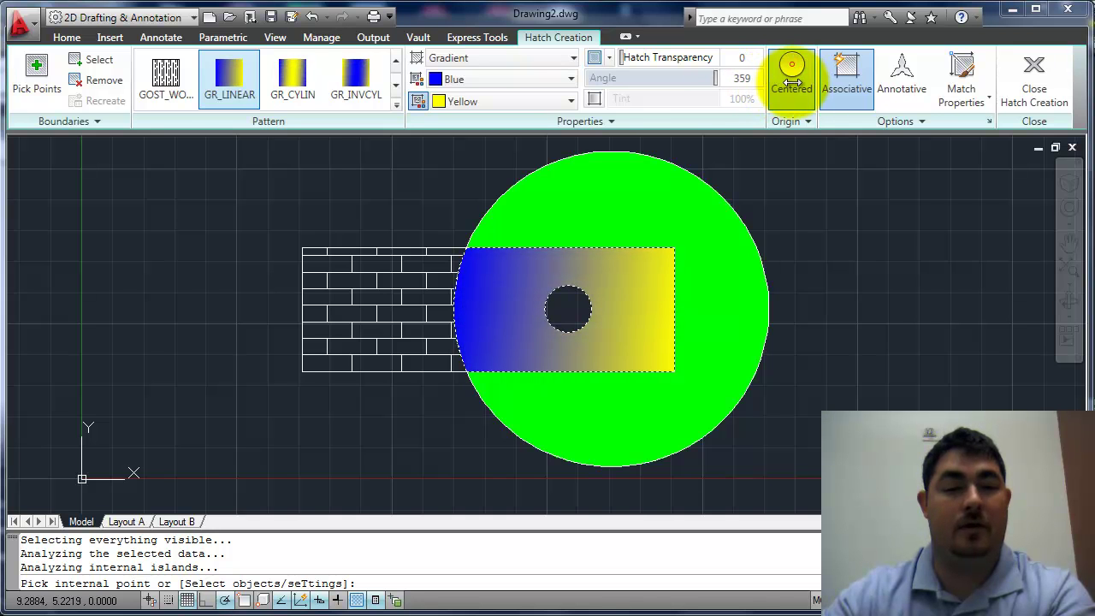
left_click(366, 75)
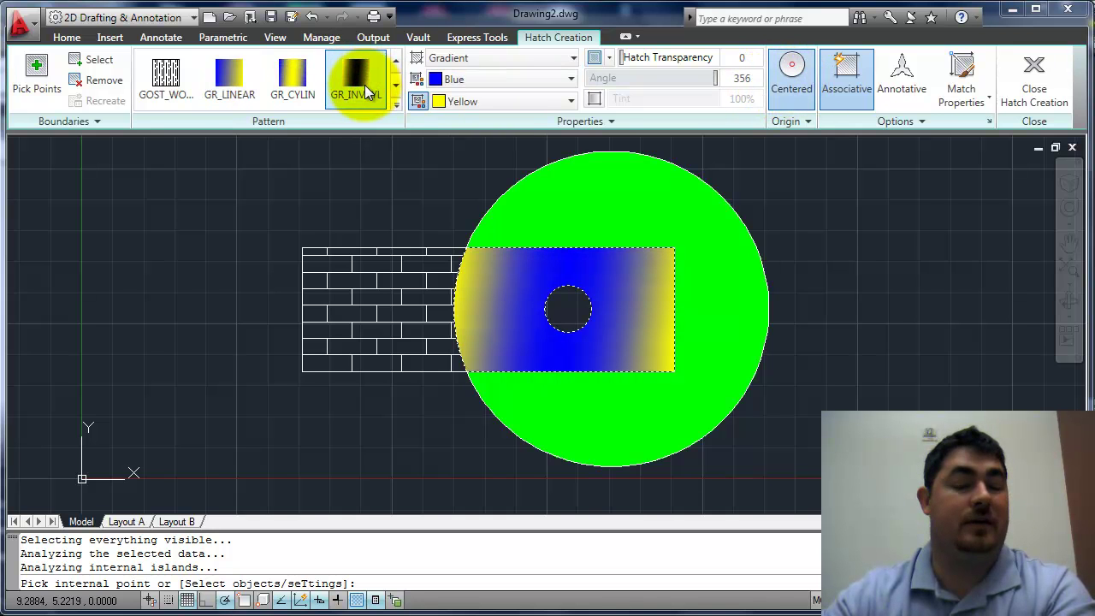
left_click(505, 79)
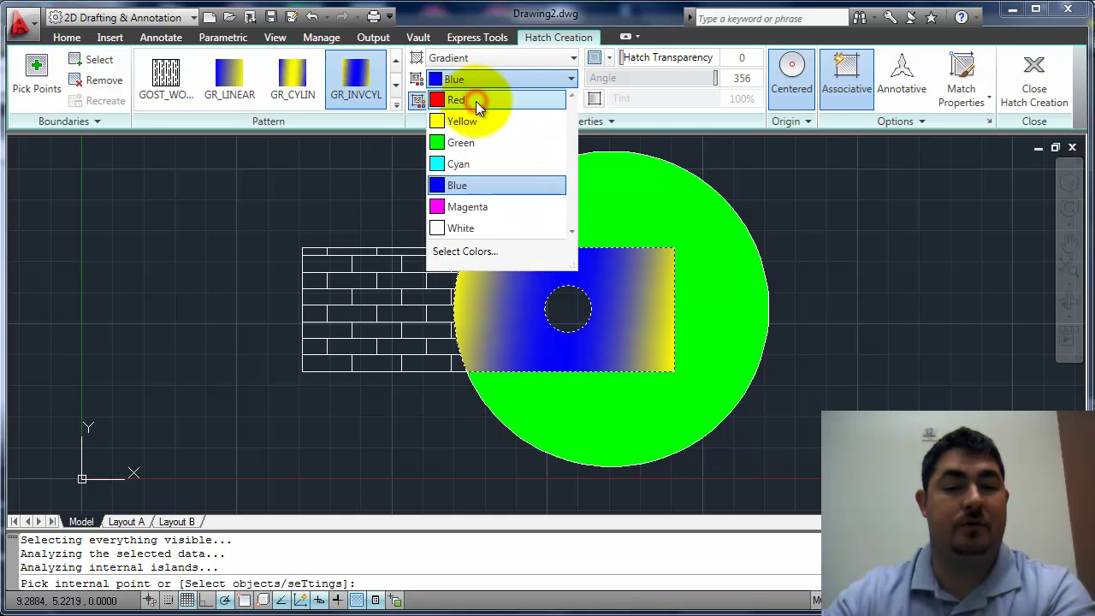